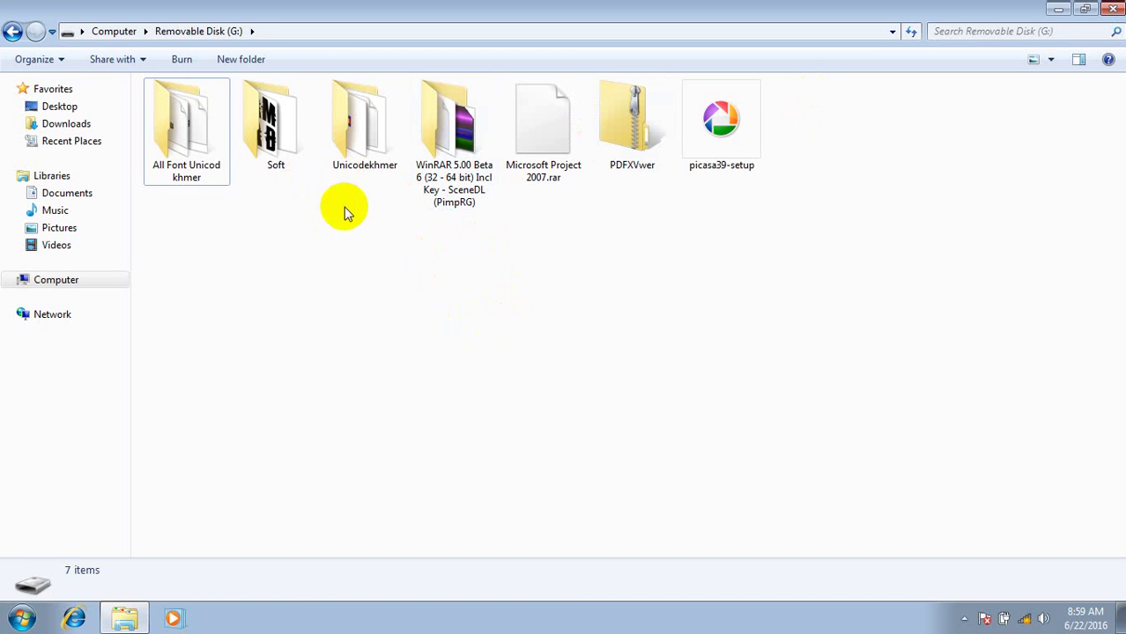
# Install Khmer Unicode 2.0.1 from the Unicodekhmer folder with the default destination and view the available input languages
pyautogui.doubleClick(357, 141)
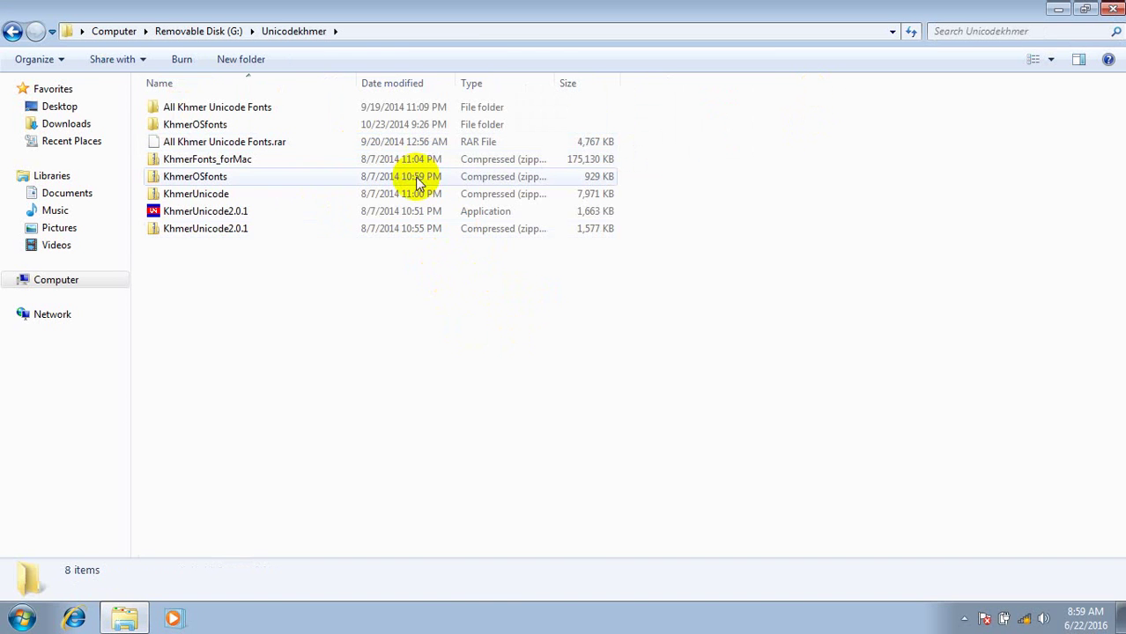
pyautogui.click(228, 214)
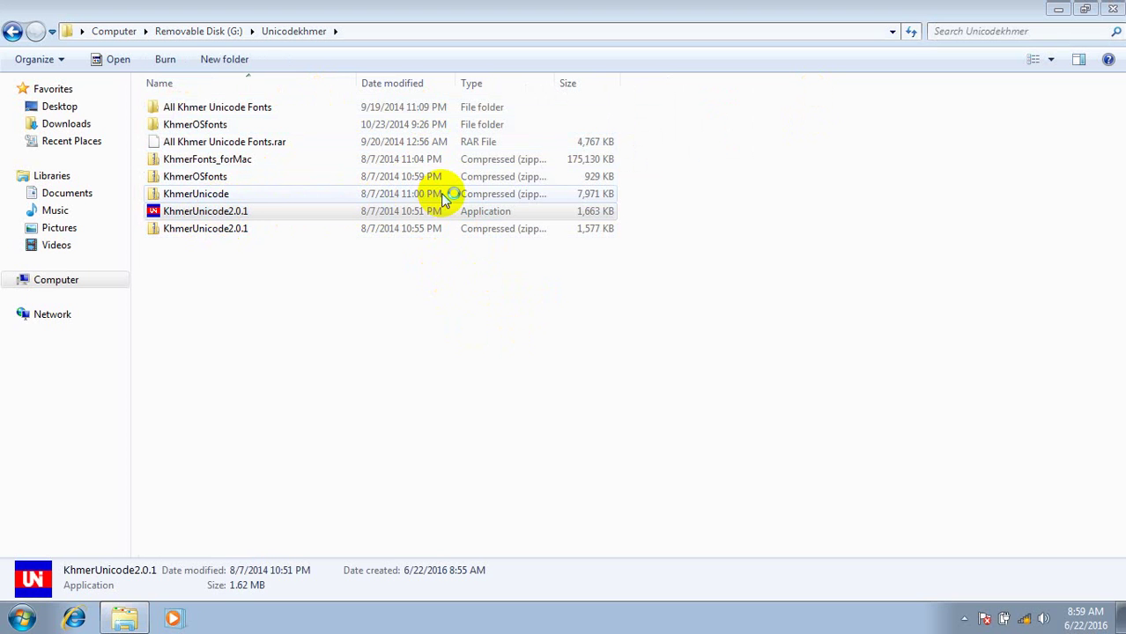
pyautogui.click(616, 319)
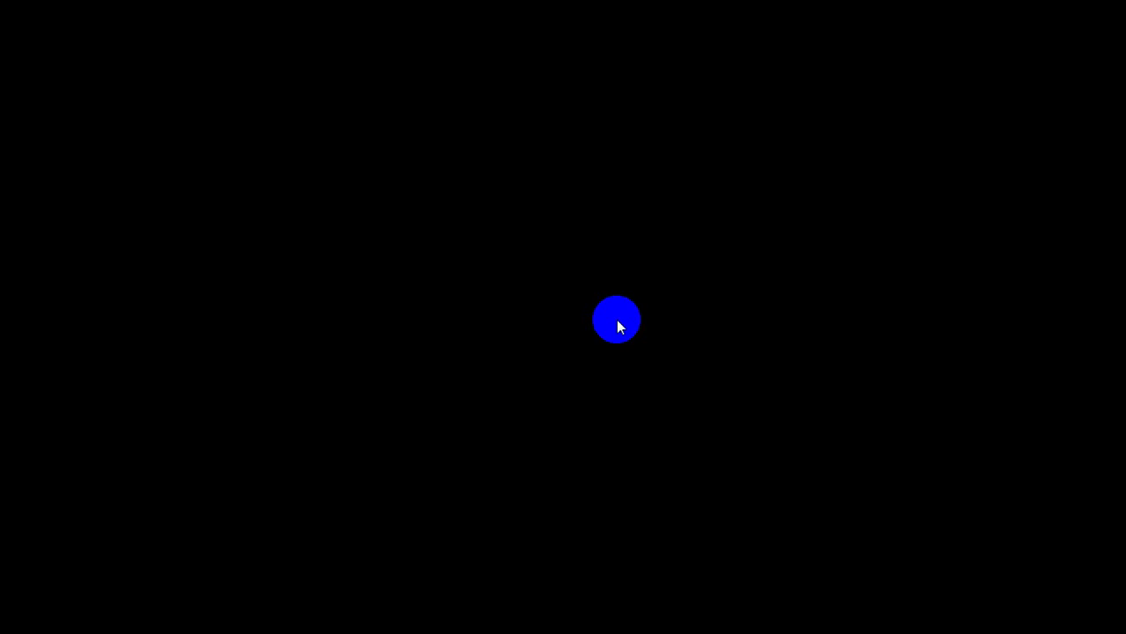
pyautogui.click(656, 440)
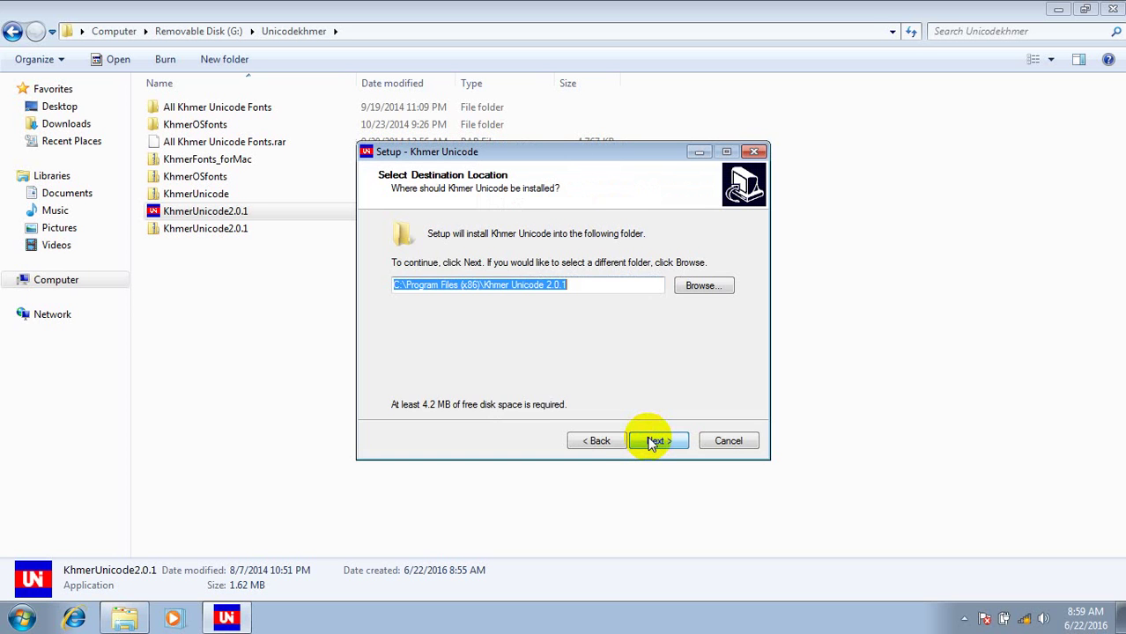
pyautogui.click(653, 440)
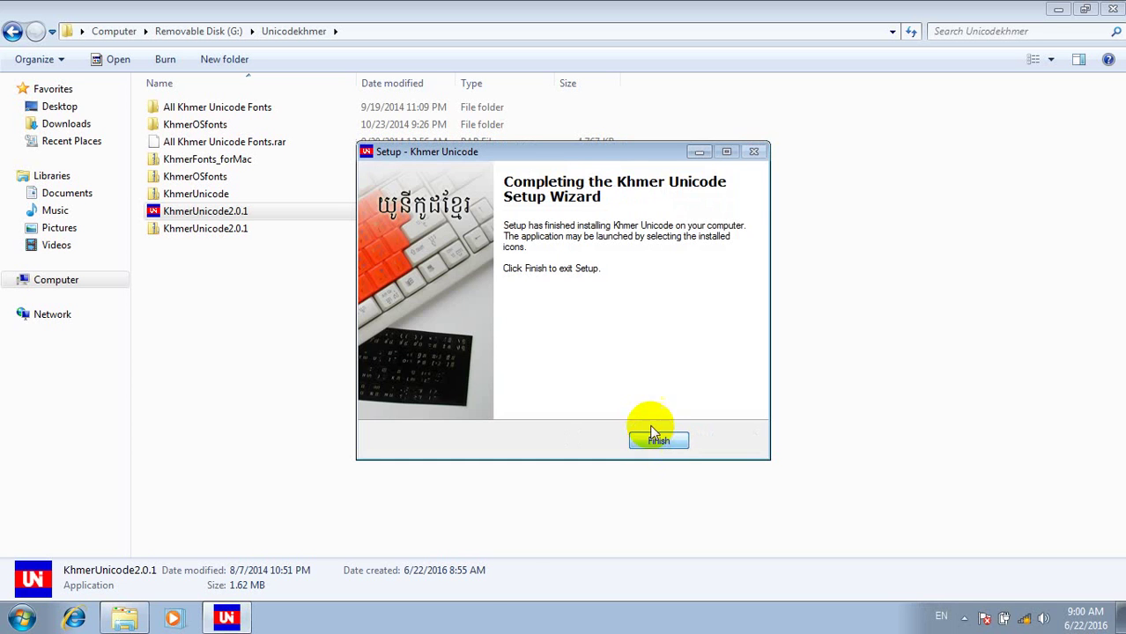
pyautogui.click(654, 438)
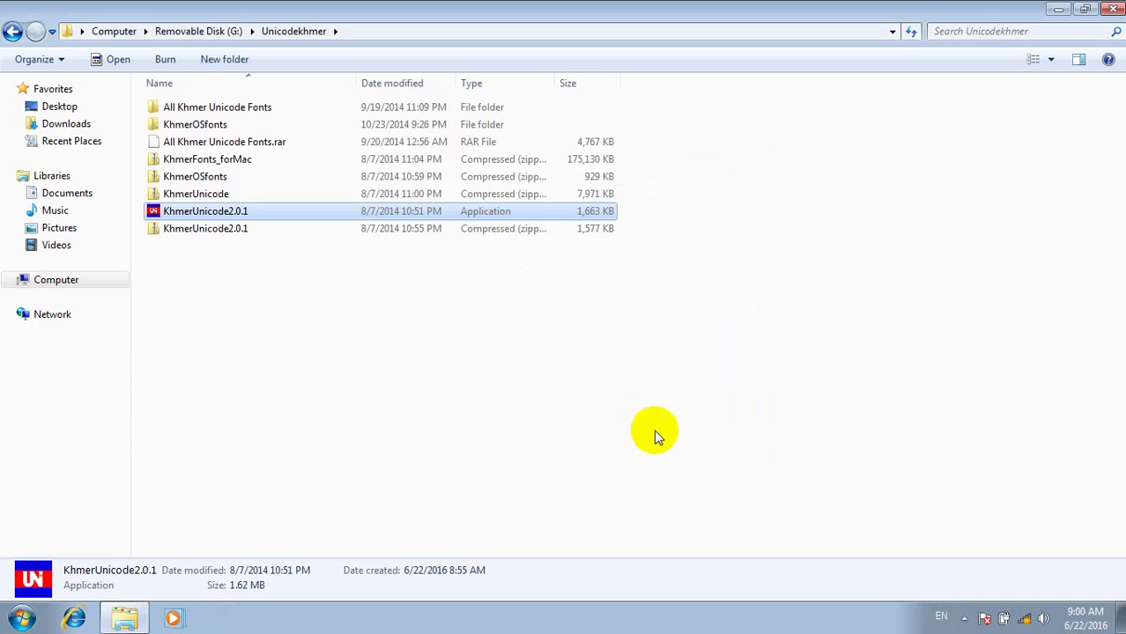
pyautogui.click(941, 618)
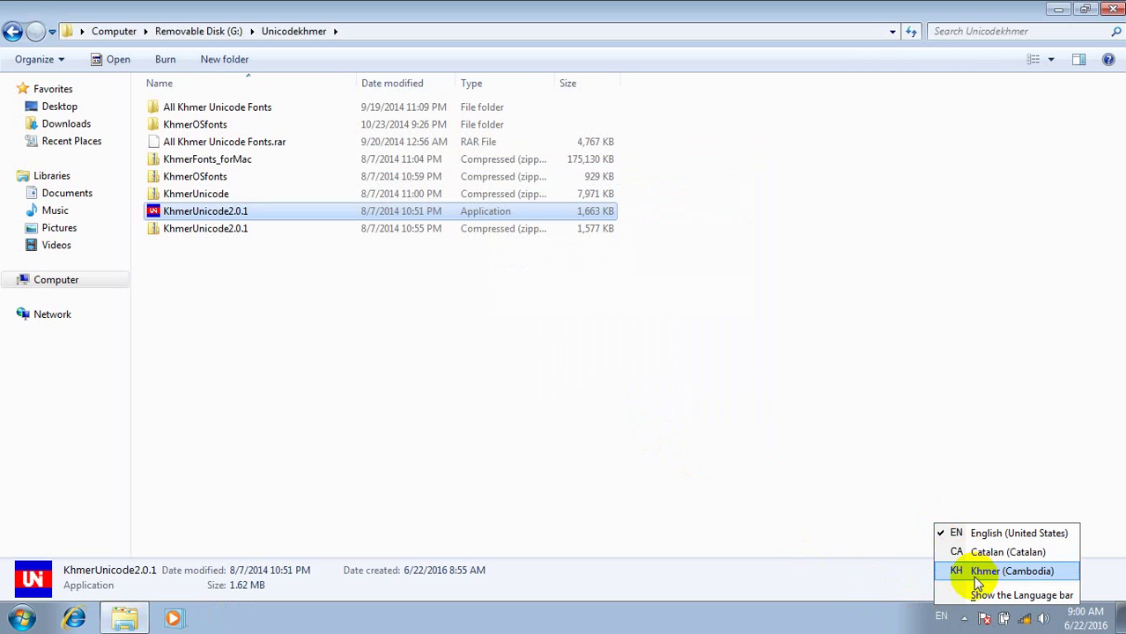
pyautogui.click(691, 363)
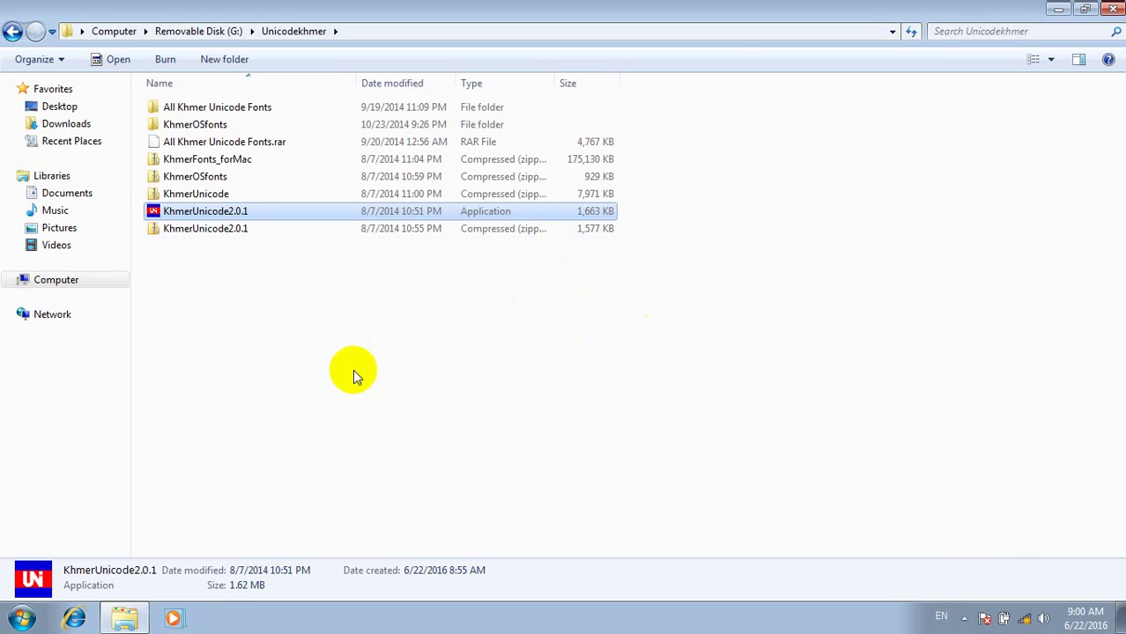
# Open the innermost All Khmer Unicode Fonts folder inside Unicodekhmer and look through its font files
pyautogui.click(236, 106)
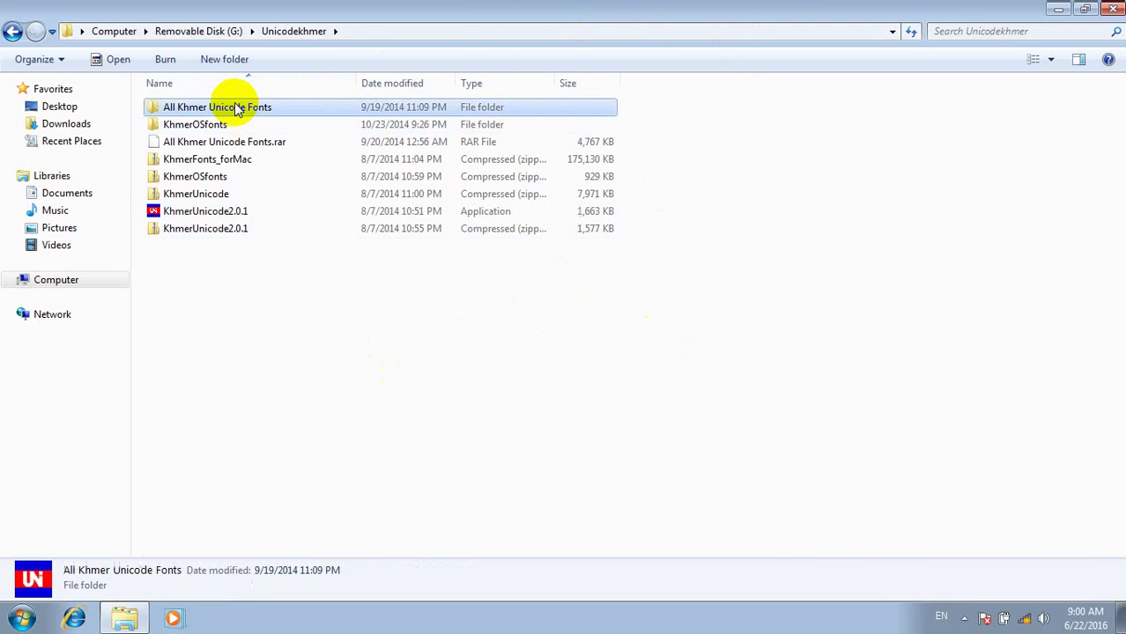
pyautogui.doubleClick(236, 107)
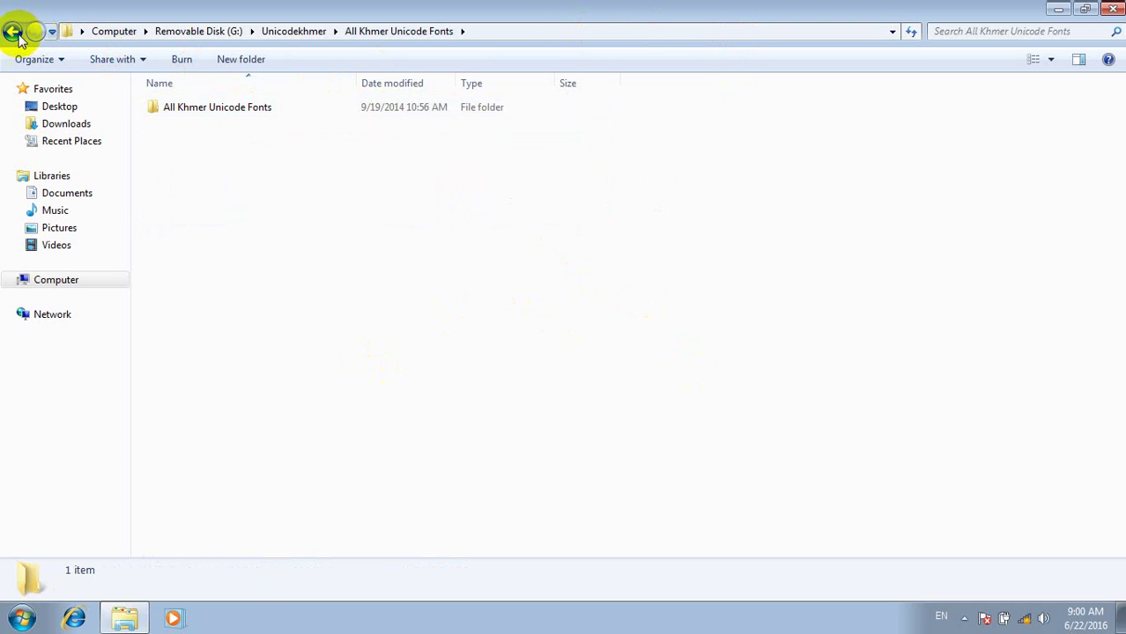
pyautogui.doubleClick(226, 108)
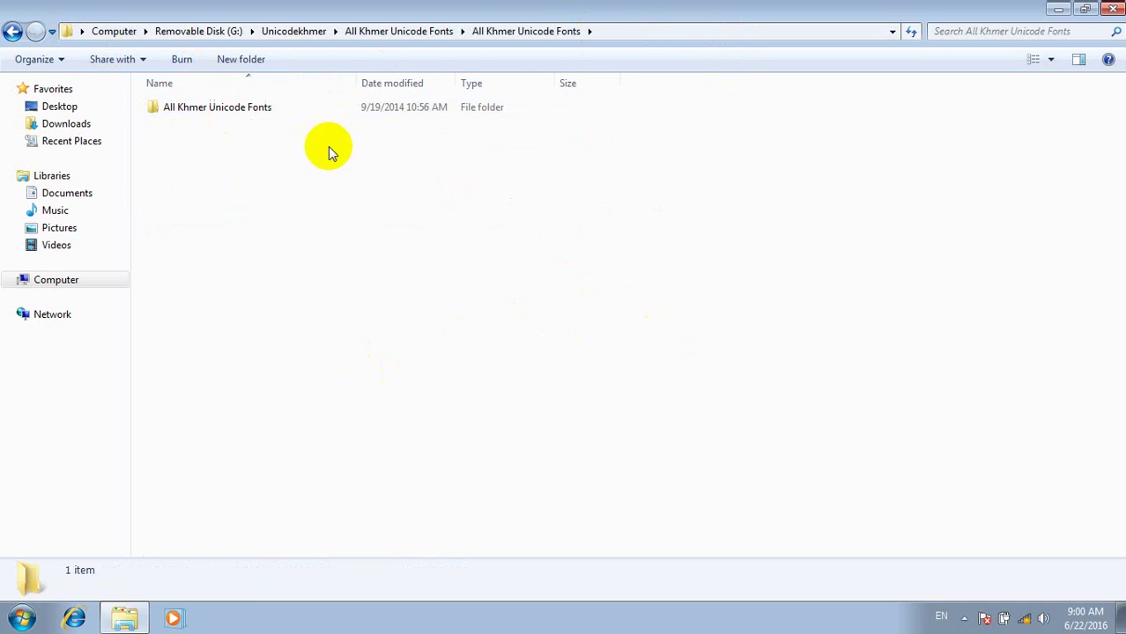
pyautogui.click(14, 33)
pyautogui.click(14, 33)
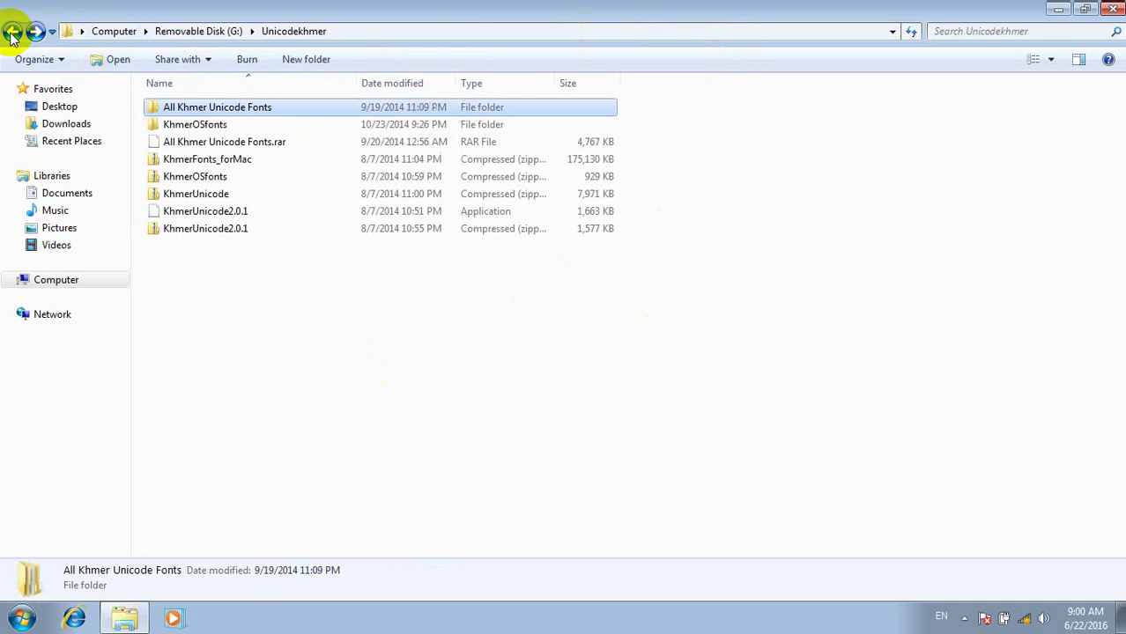
pyautogui.doubleClick(208, 113)
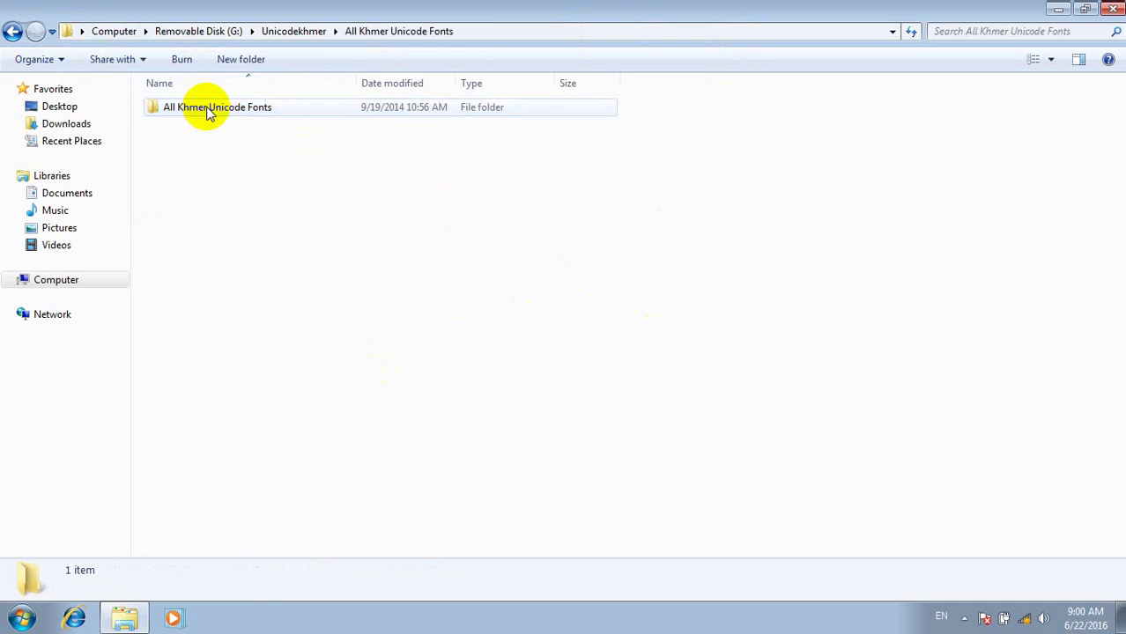
pyautogui.doubleClick(209, 112)
pyautogui.doubleClick(208, 113)
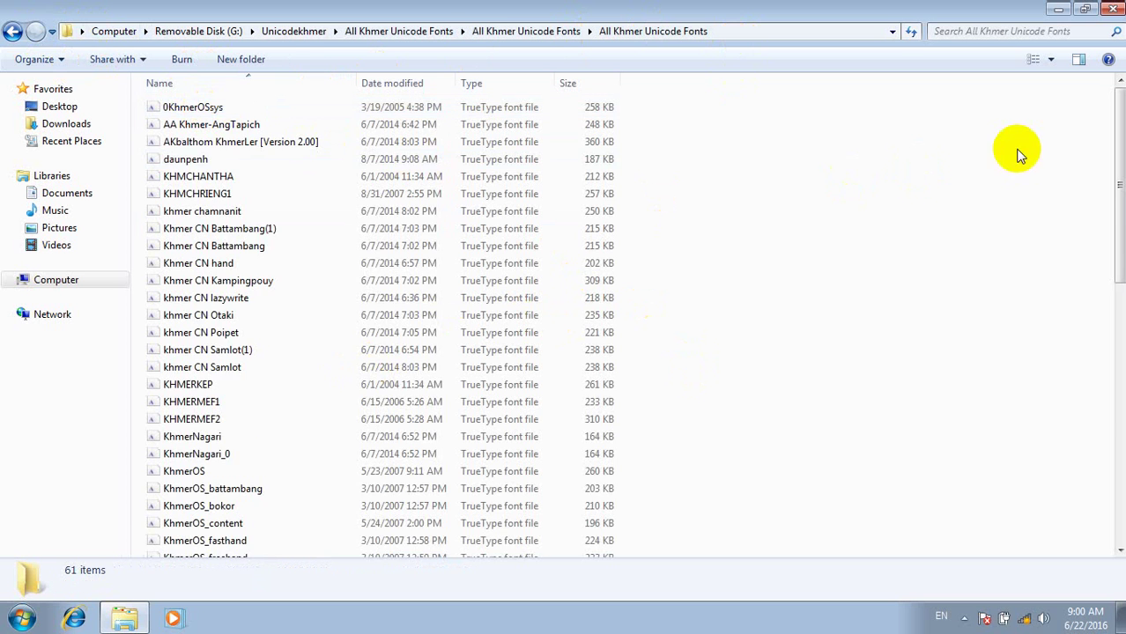
pyautogui.scroll(-11, 975, 183)
pyautogui.scroll(11, 788, 291)
# Install all fonts in the folder, replacing already installed ones and suppressing invalid-font notices for remaining items, and close the folder window
pyautogui.hotkey('ctrl', 'a')
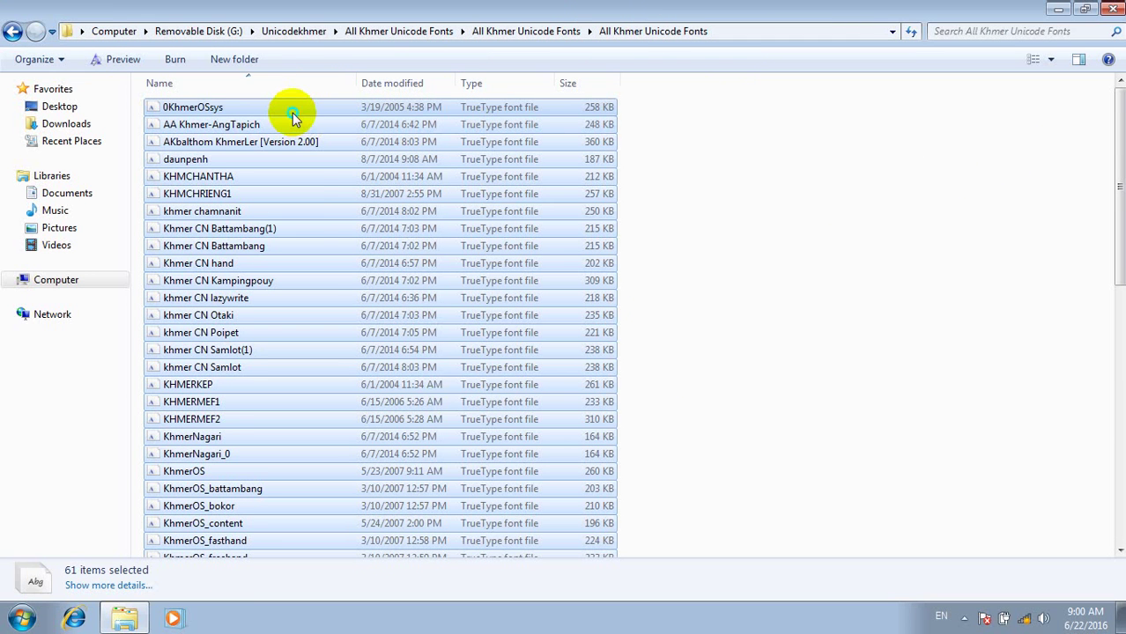
pyautogui.rightClick(292, 112)
pyautogui.click(326, 122)
pyautogui.click(450, 323)
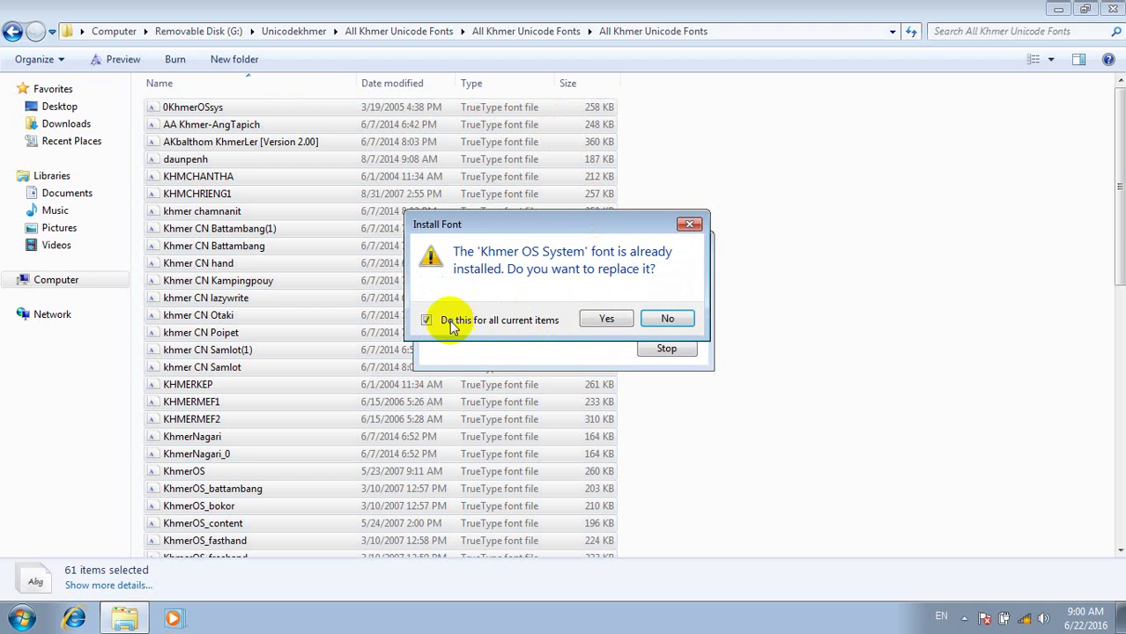
pyautogui.click(604, 320)
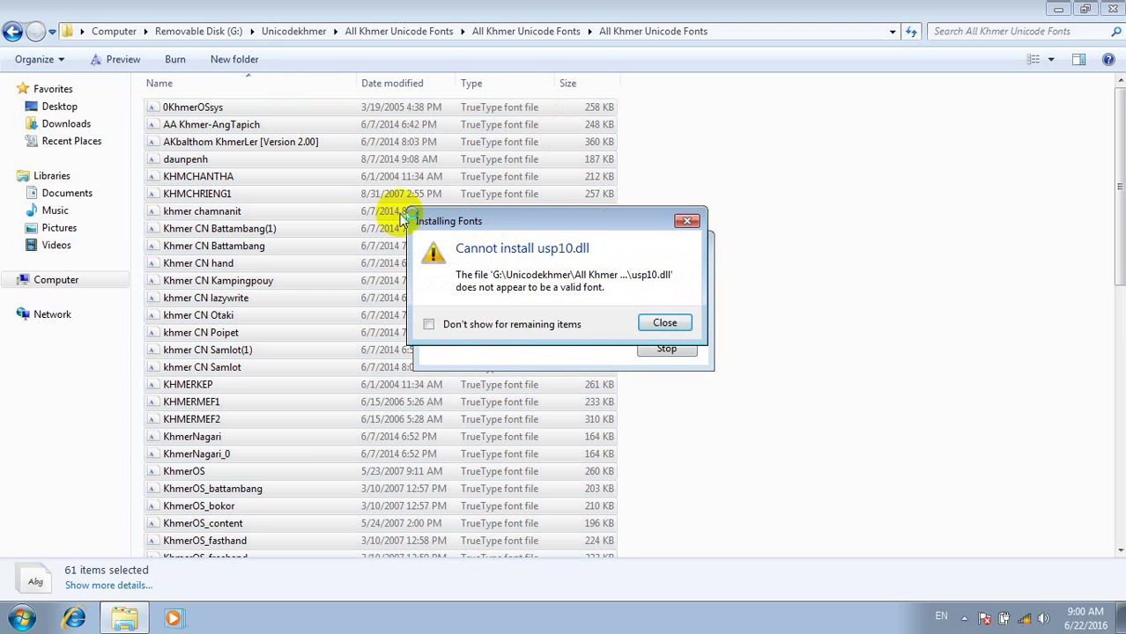
pyautogui.click(454, 326)
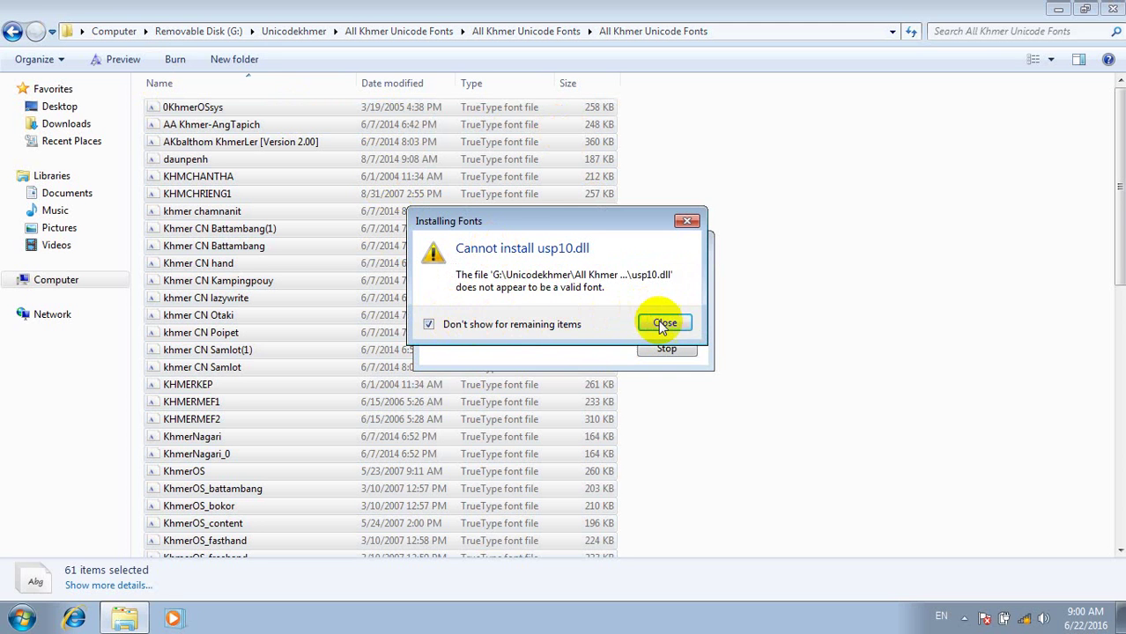
pyautogui.click(663, 323)
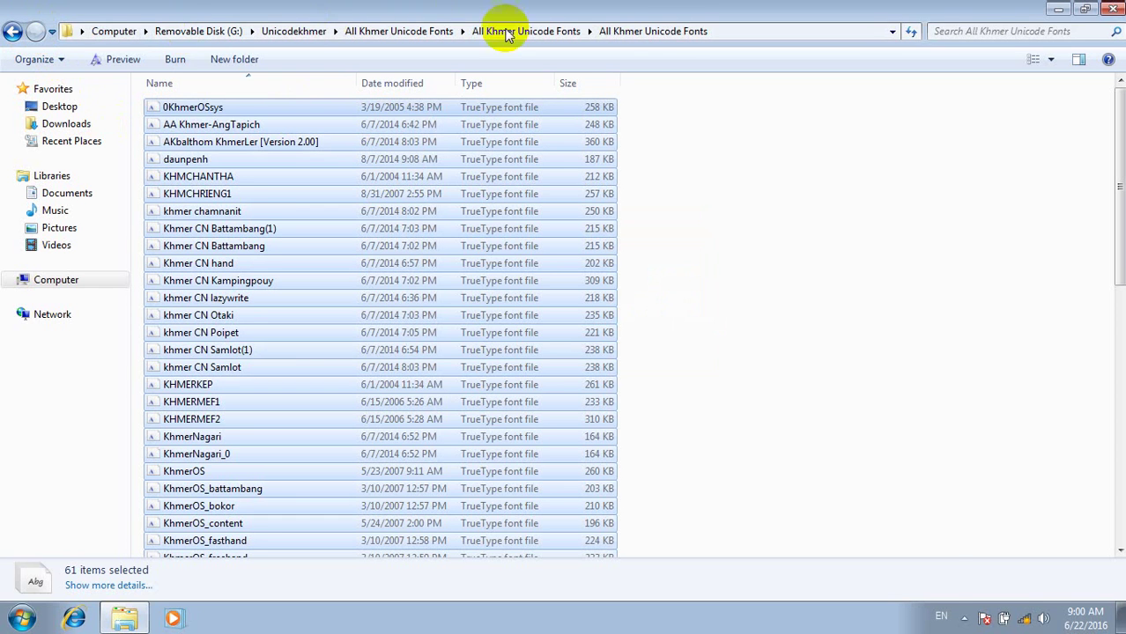
pyautogui.click(1114, 9)
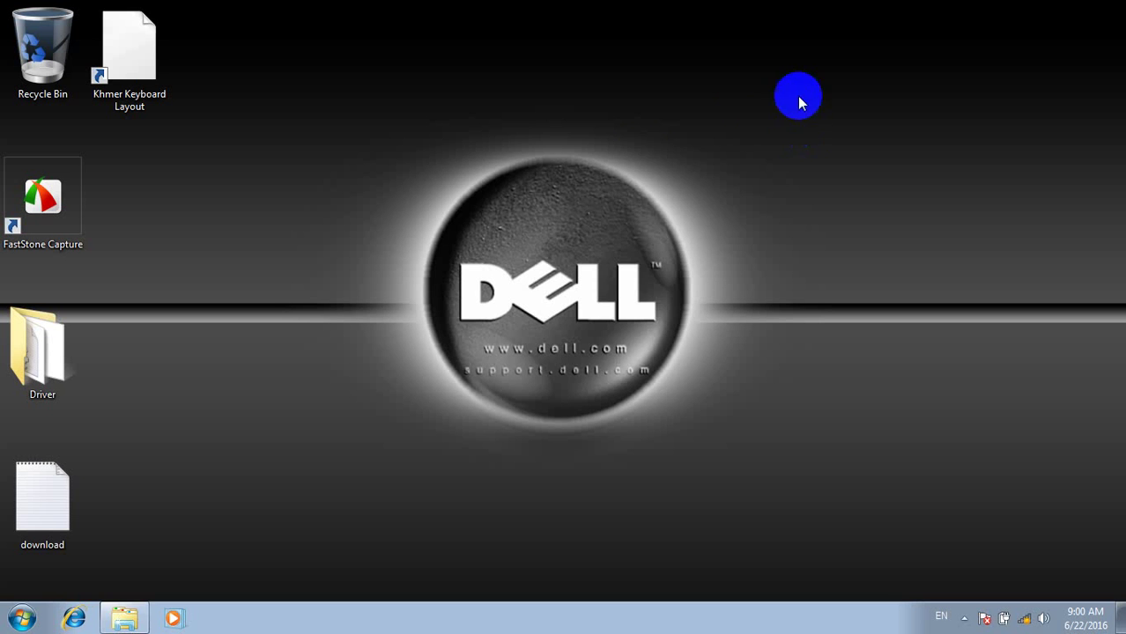
pyautogui.rightClick(542, 133)
pyautogui.click(590, 182)
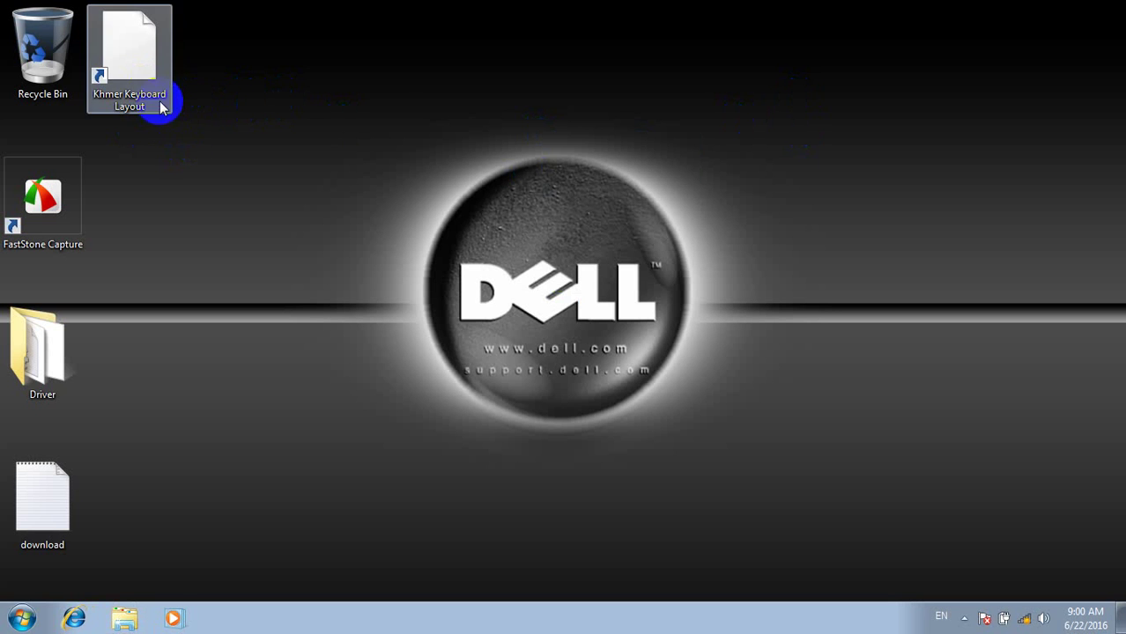
pyautogui.rightClick(425, 81)
pyautogui.click(493, 129)
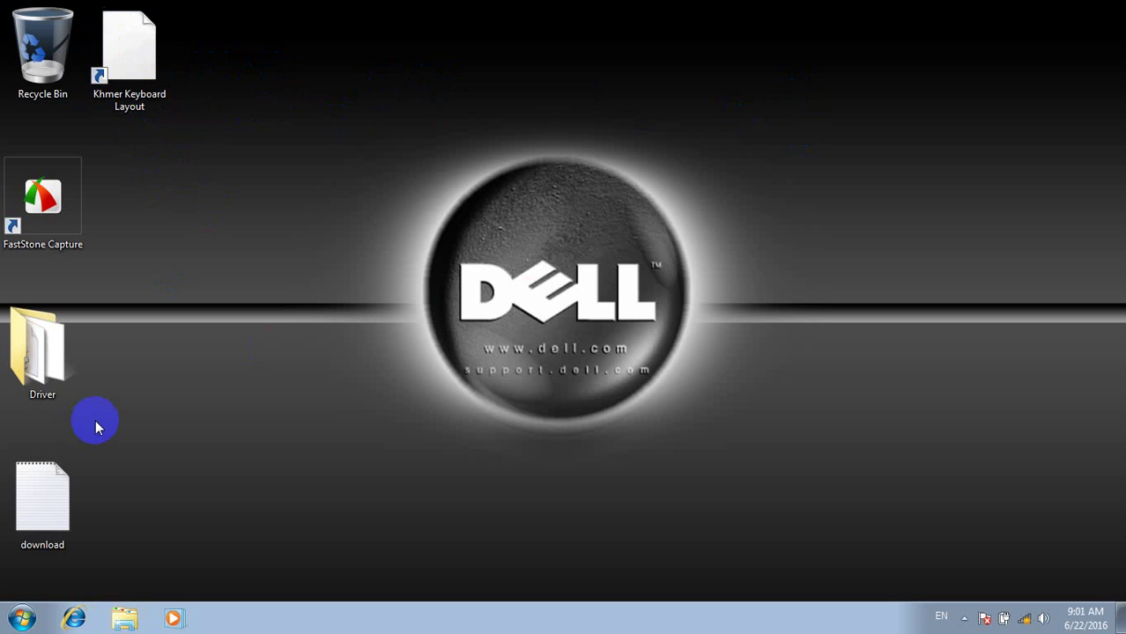
pyautogui.press('super+e')
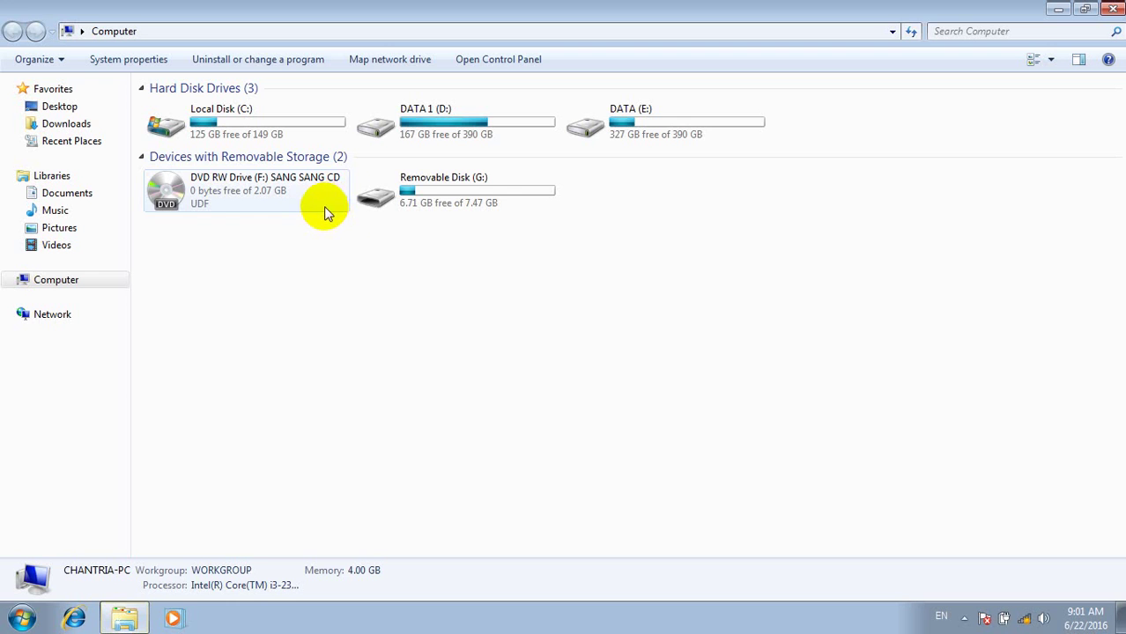
pyautogui.doubleClick(449, 219)
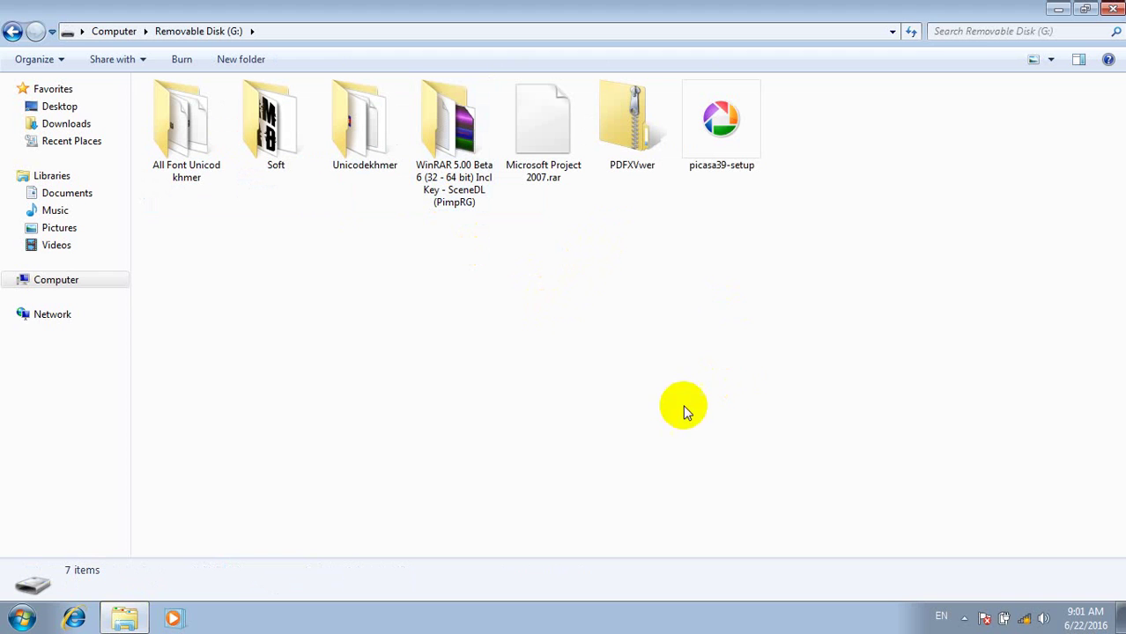
pyautogui.click(1111, 11)
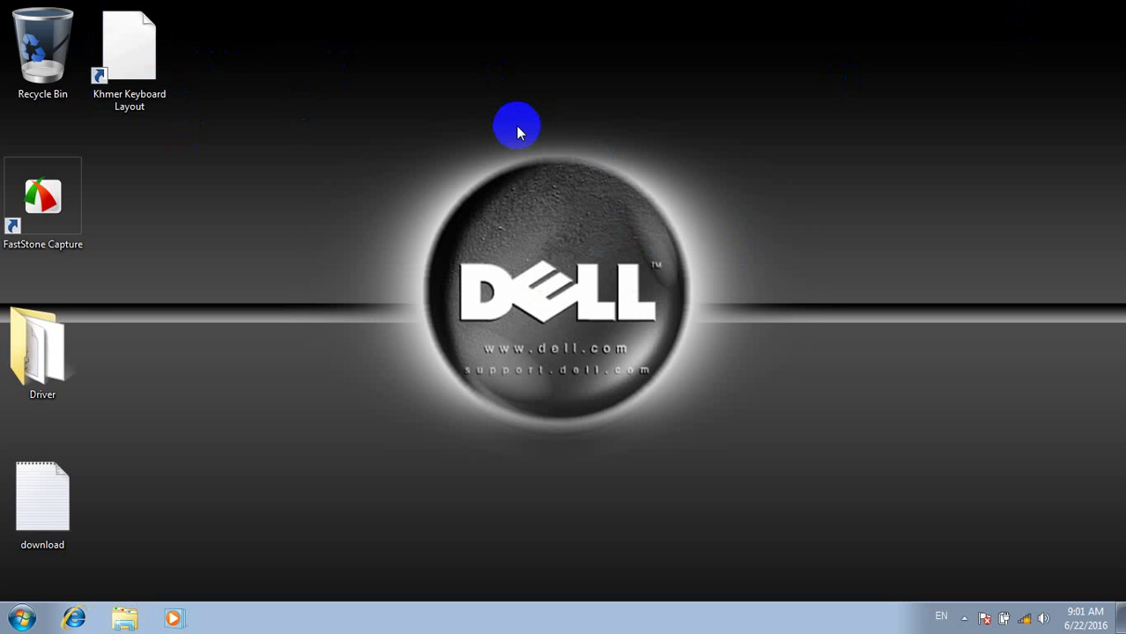
pyautogui.click(492, 324)
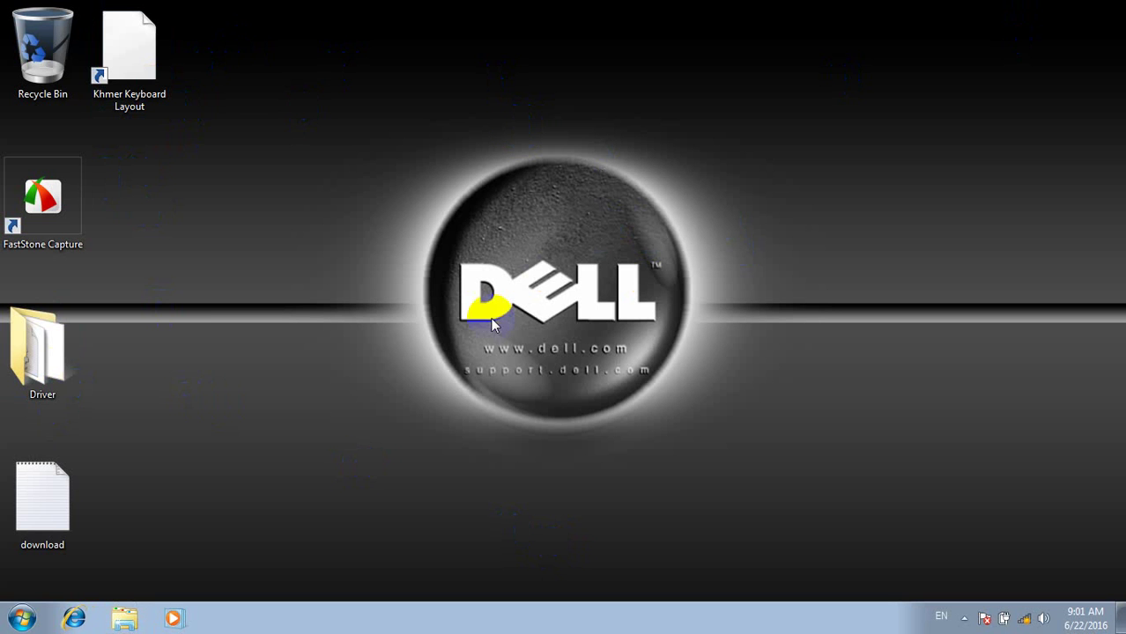
# Launch the winrar-x64-50b6 installer from the 64 bit folder of WinRAR 5.00 Beta 6 on Removable Disk (G:)
pyautogui.press('super+e')
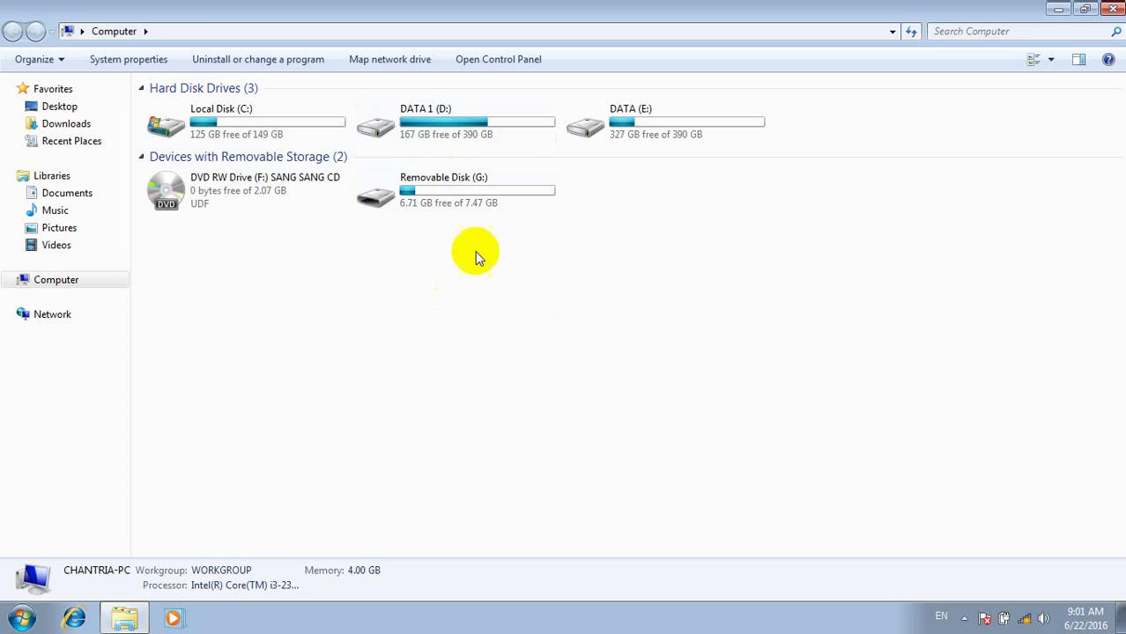
pyautogui.doubleClick(468, 192)
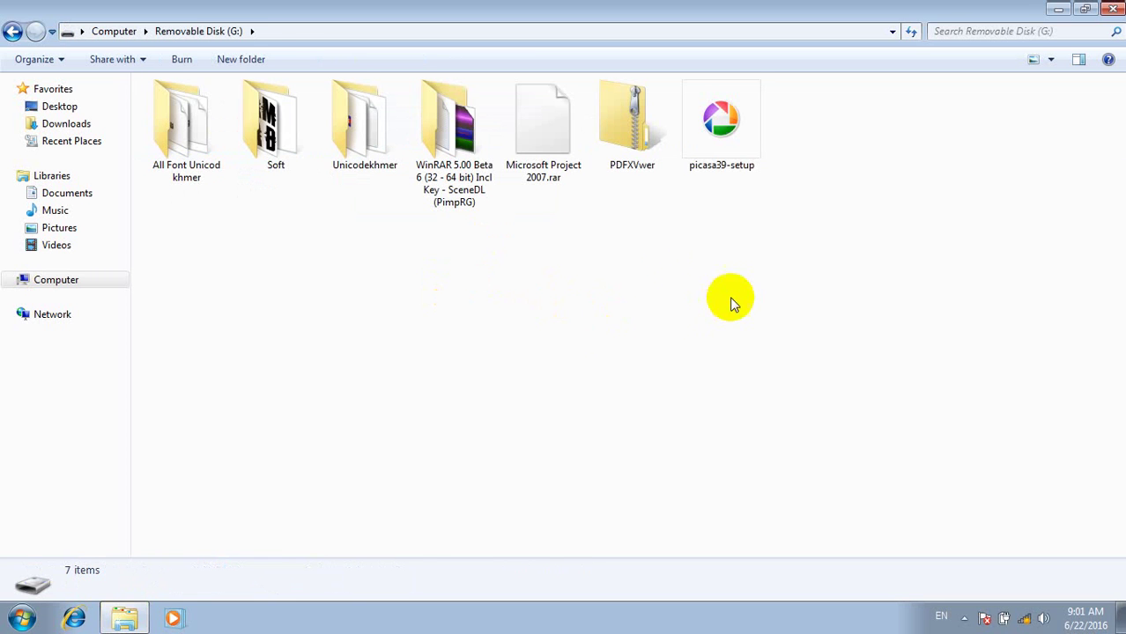
pyautogui.click(472, 146)
pyautogui.doubleClick(472, 145)
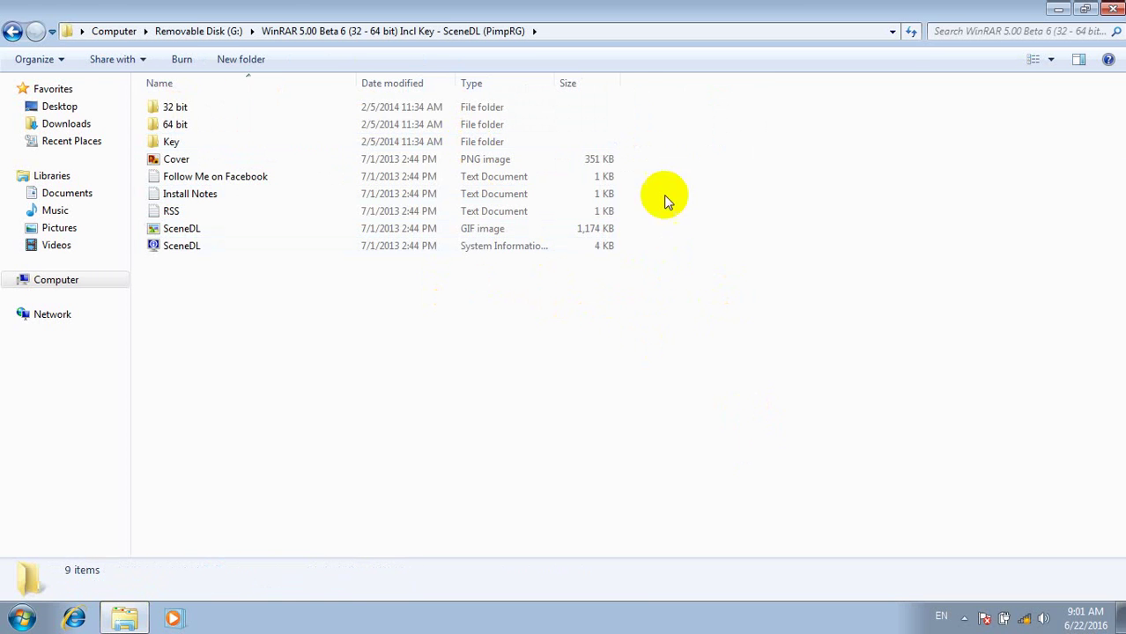
pyautogui.click(12, 29)
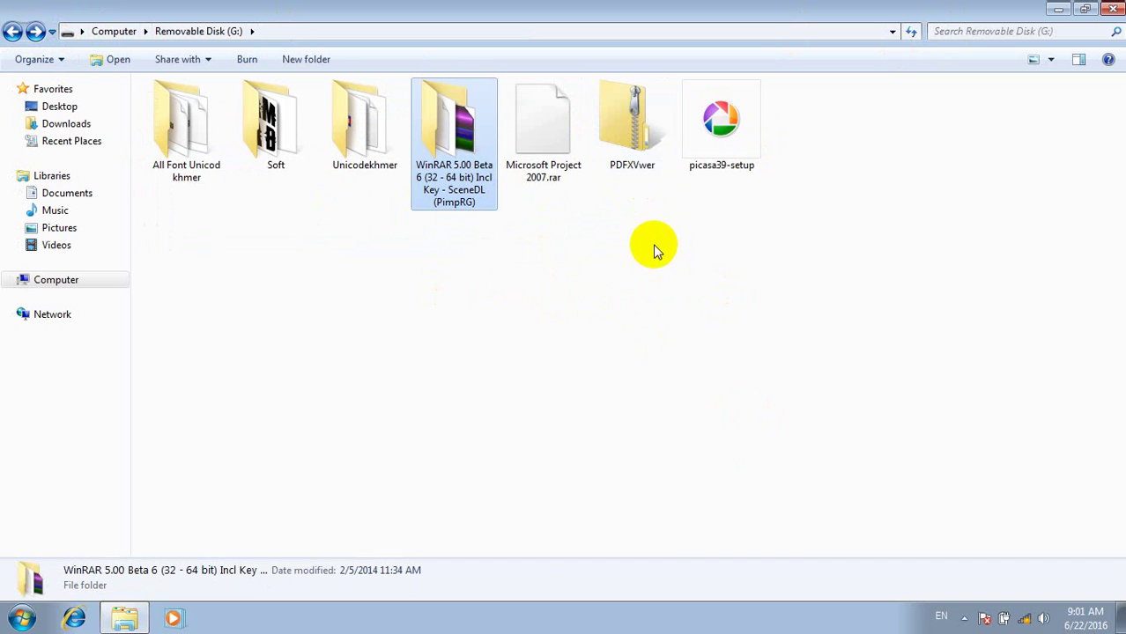
pyautogui.doubleClick(472, 129)
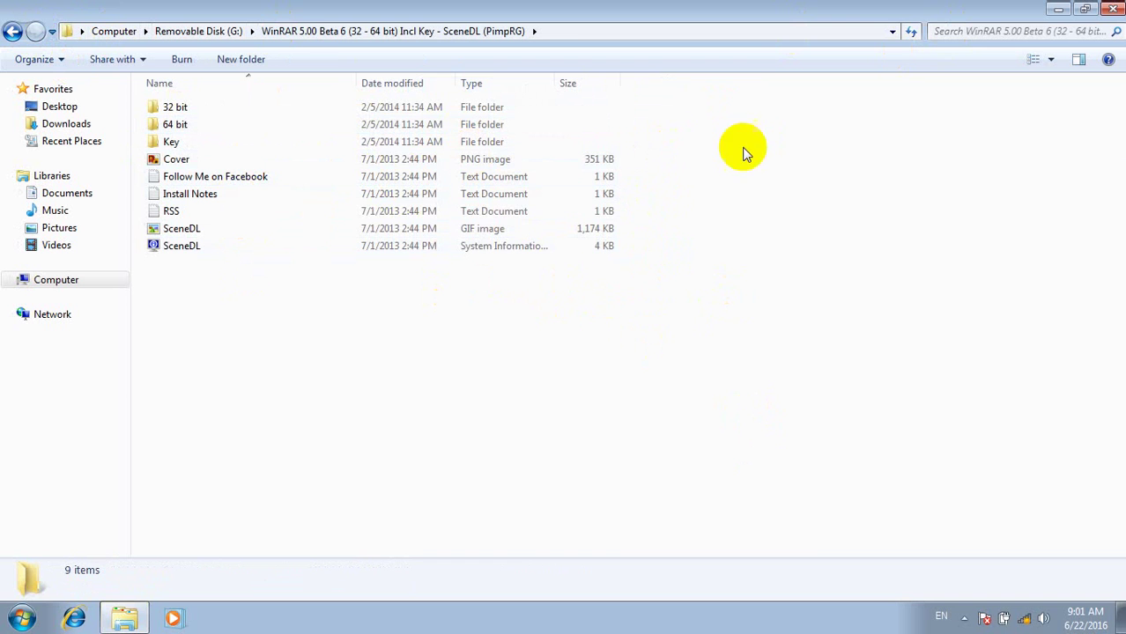
pyautogui.doubleClick(185, 129)
pyautogui.click(201, 117)
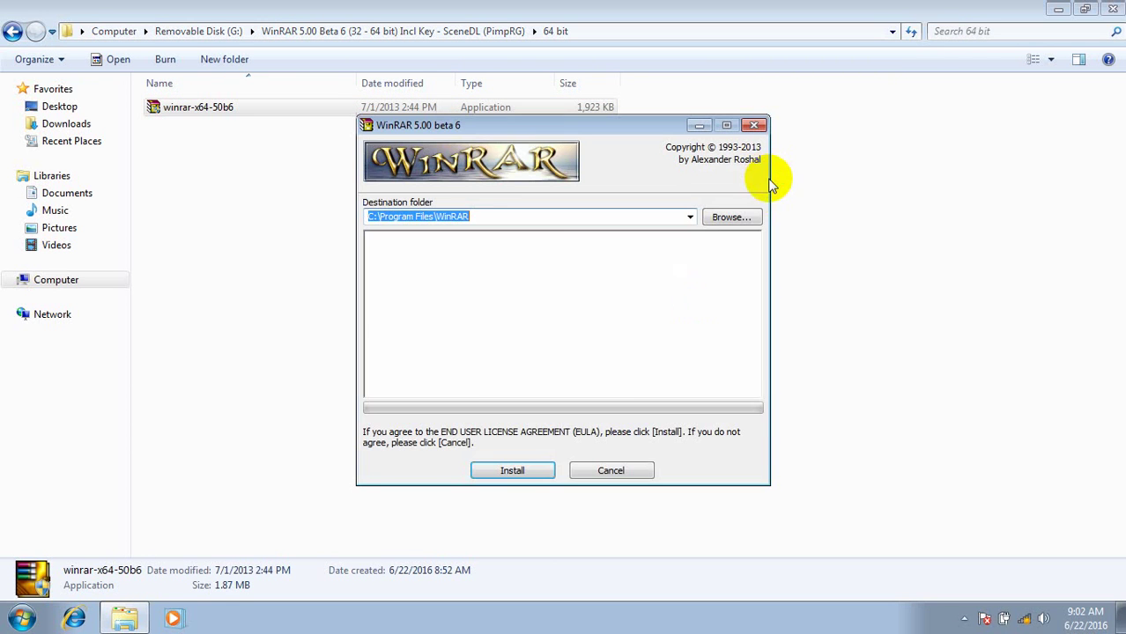
# Install WinRAR into C:\Program Files\WinRAR and add ISO to its associated archive types, keeping the other setup options
pyautogui.click(520, 471)
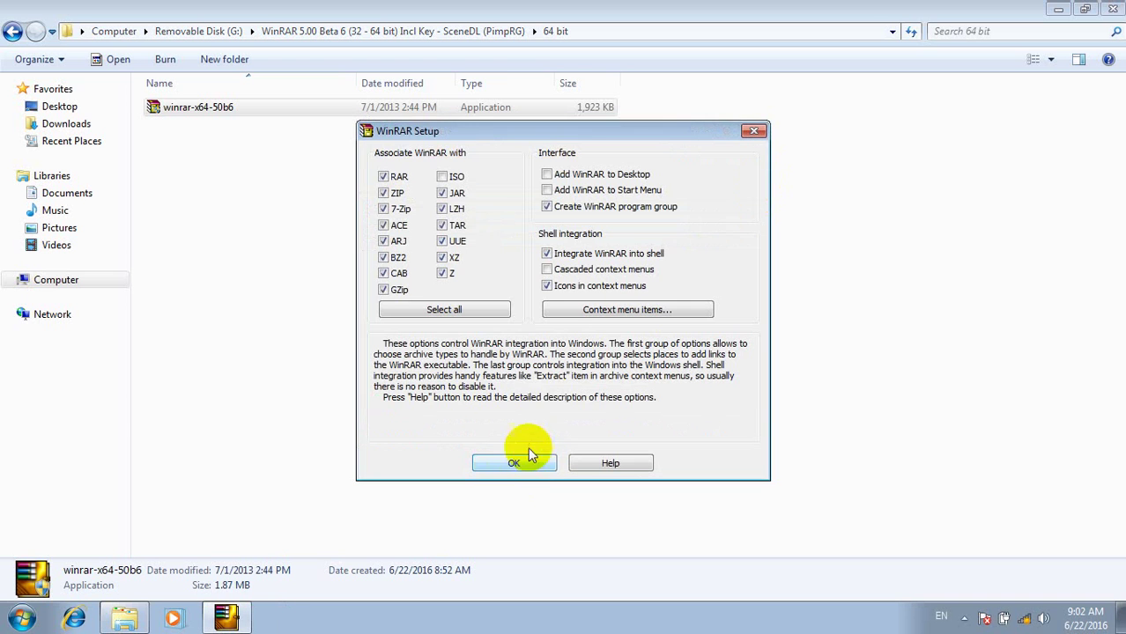
pyautogui.click(443, 176)
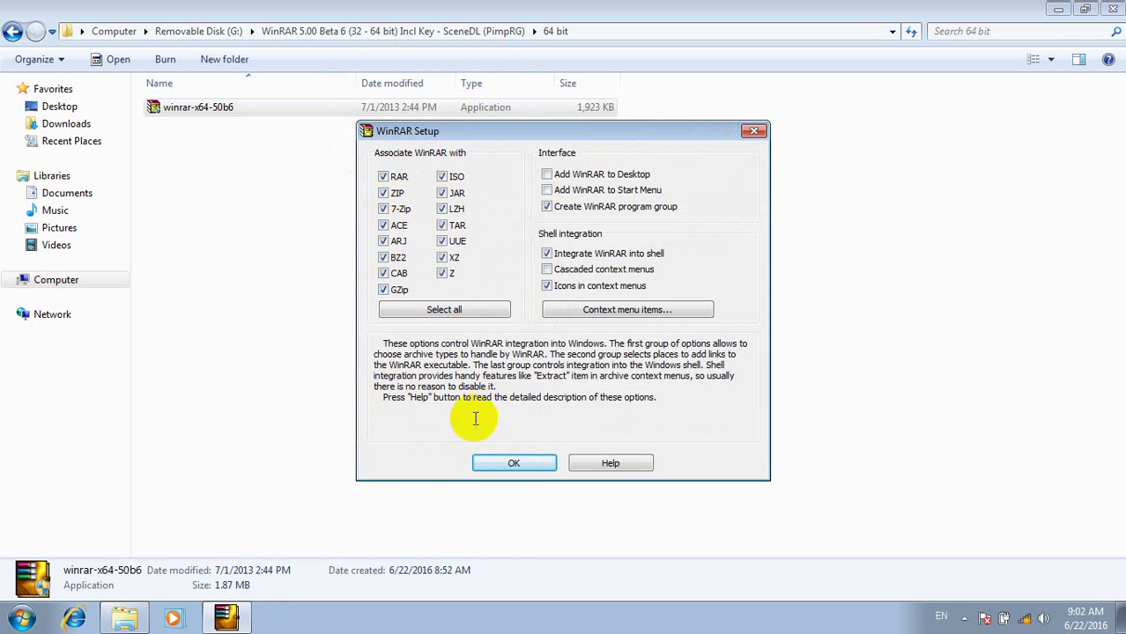
pyautogui.click(537, 464)
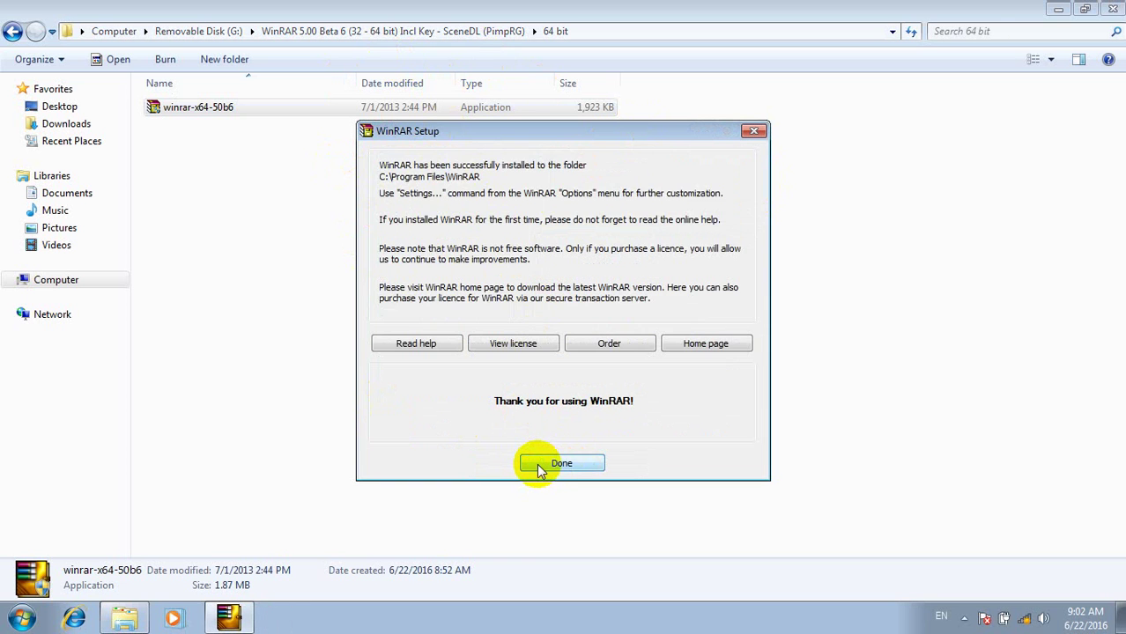
# Finish the WinRAR setup, close the WinRAR shortcuts folder and the 64 bit folder, and refresh the desktop
pyautogui.click(561, 460)
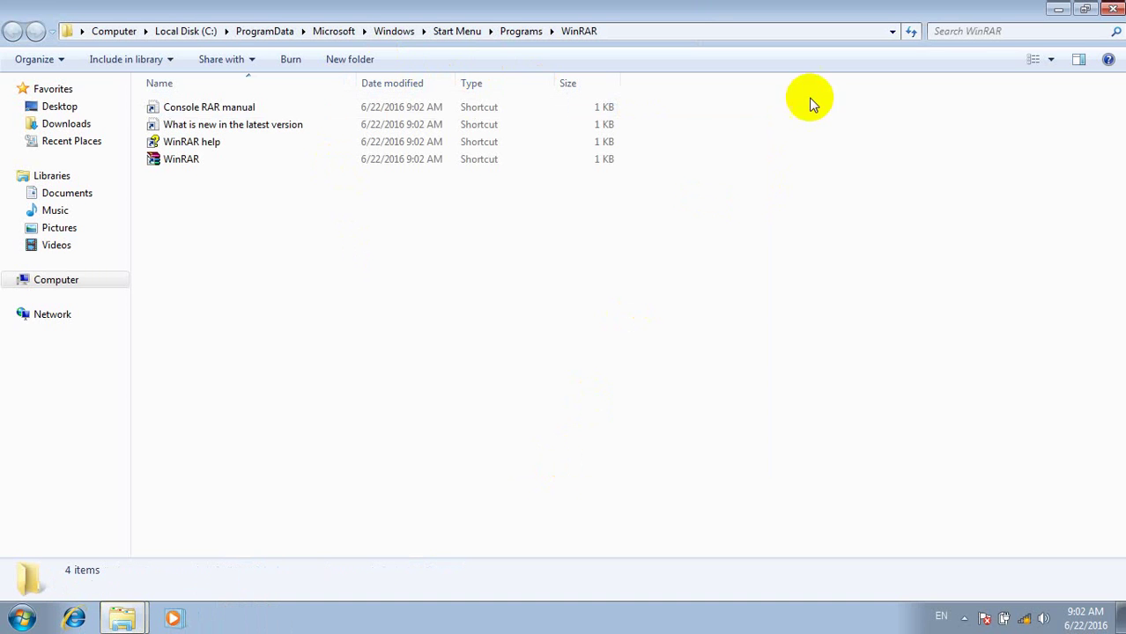
pyautogui.click(1110, 9)
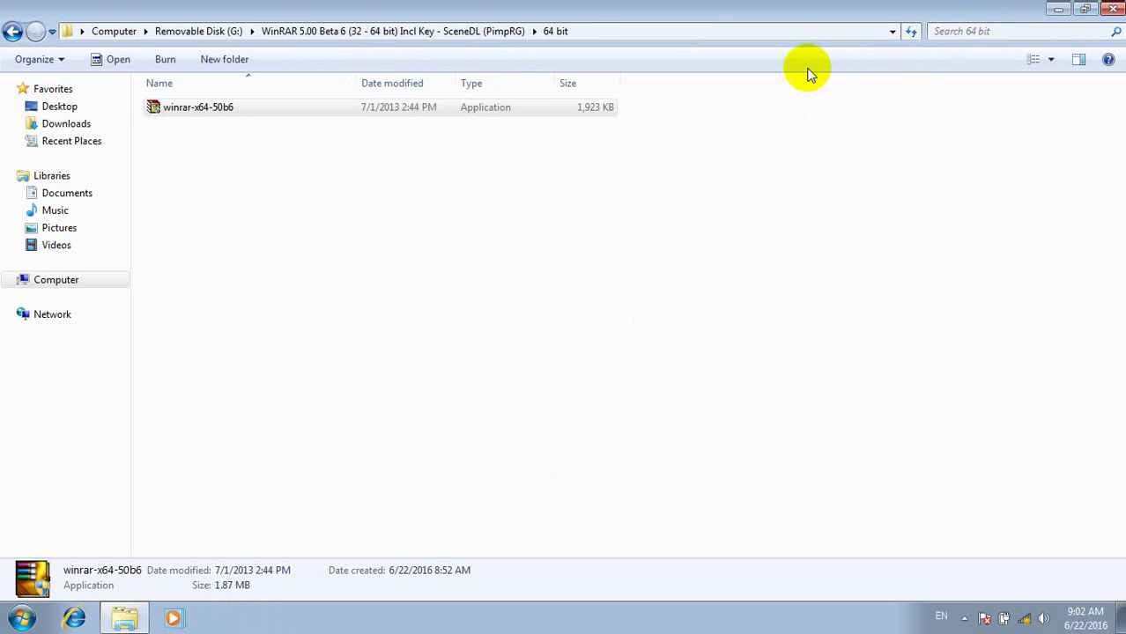
pyautogui.click(1111, 7)
pyautogui.rightClick(672, 73)
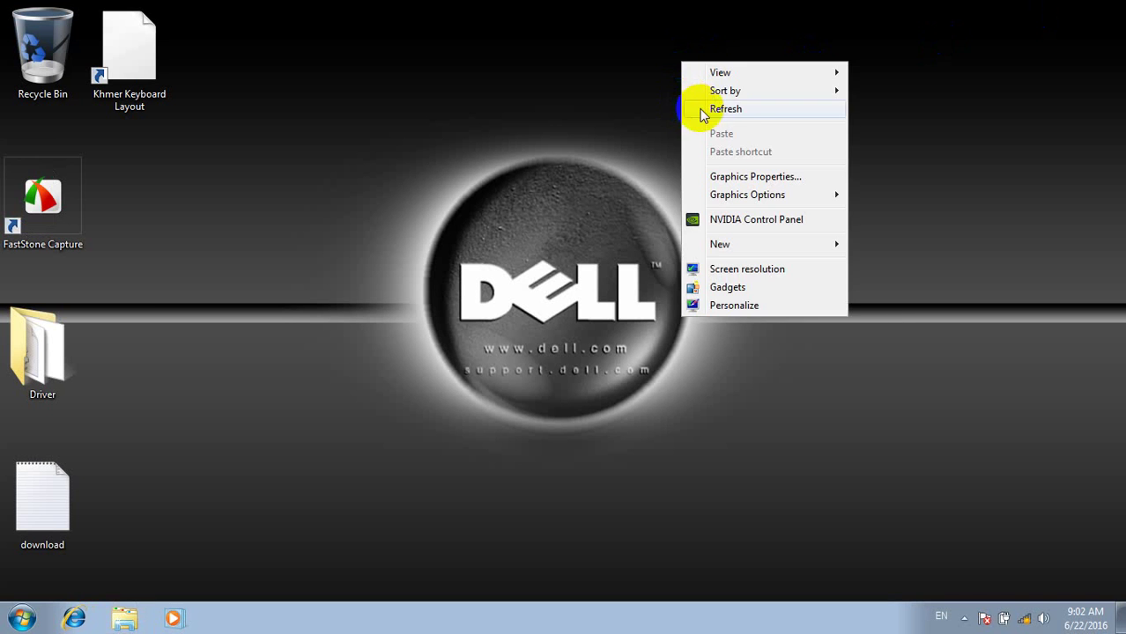
pyautogui.rightClick(591, 91)
pyautogui.click(547, 126)
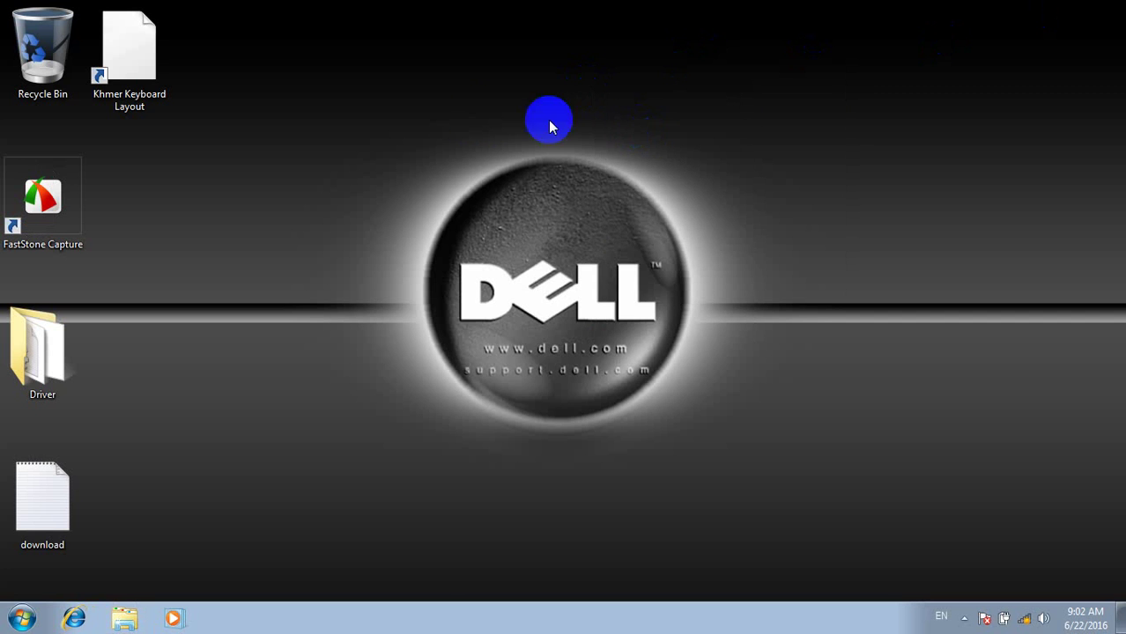
# Extract the PDFXVwer archive on Removable Disk (G:) into G:\PDFXVwer with the default extraction options
pyautogui.press('super+e')
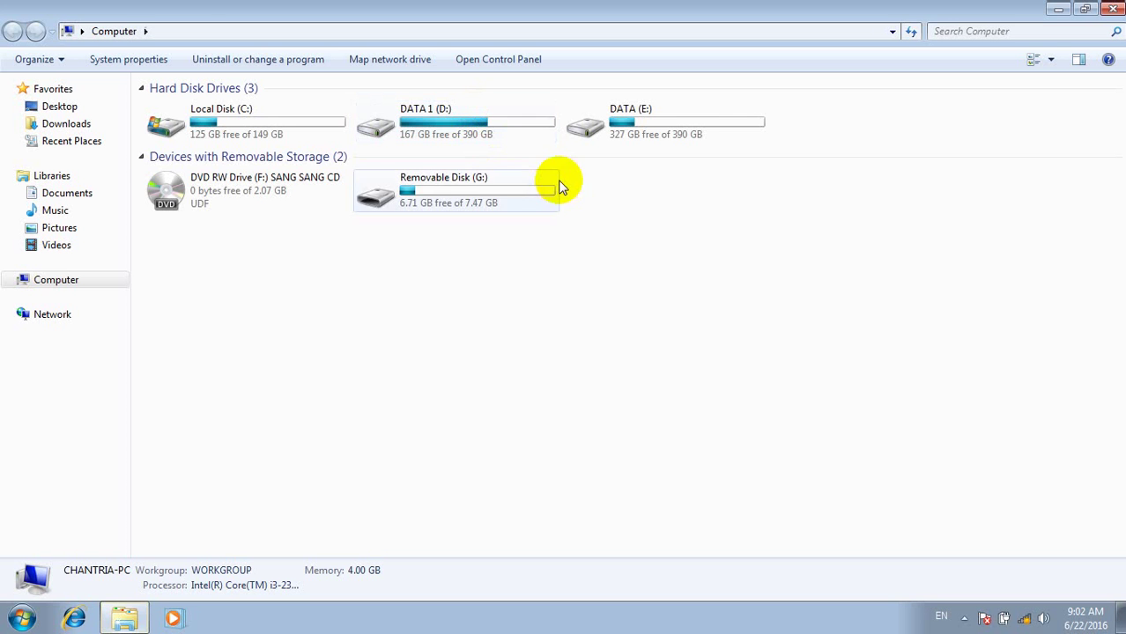
pyautogui.doubleClick(505, 191)
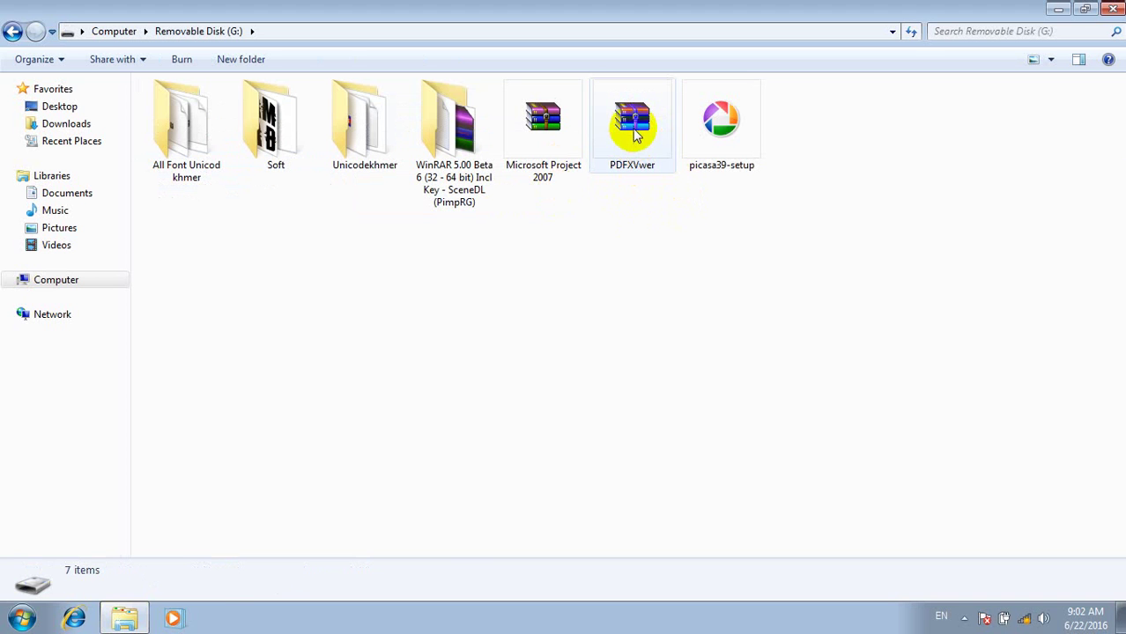
pyautogui.click(636, 132)
pyautogui.rightClick(636, 132)
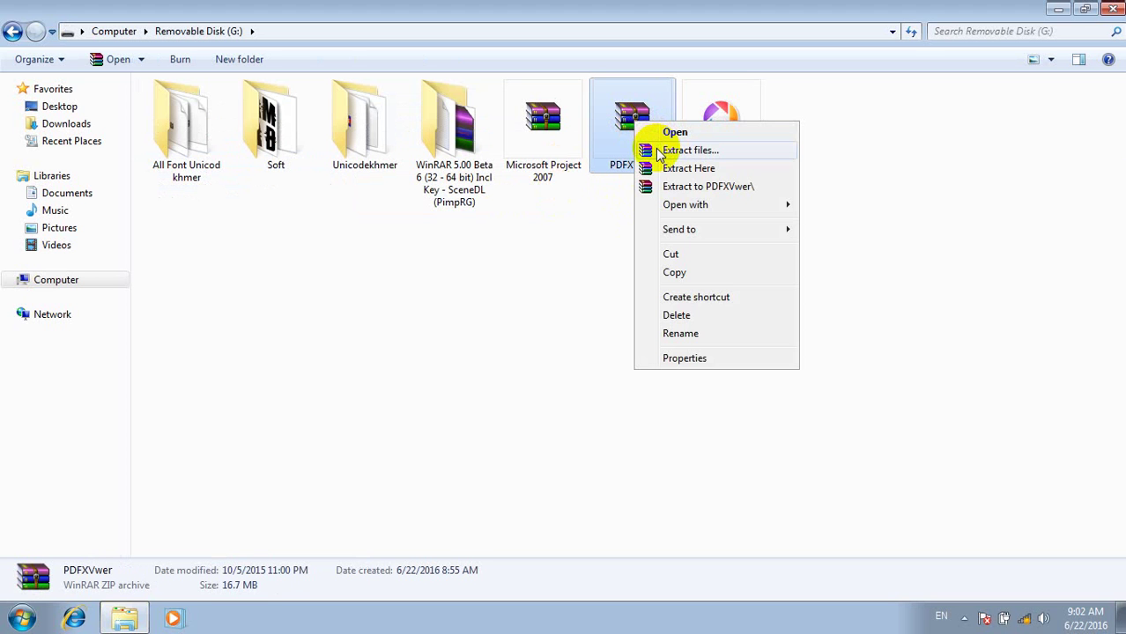
pyautogui.click(690, 151)
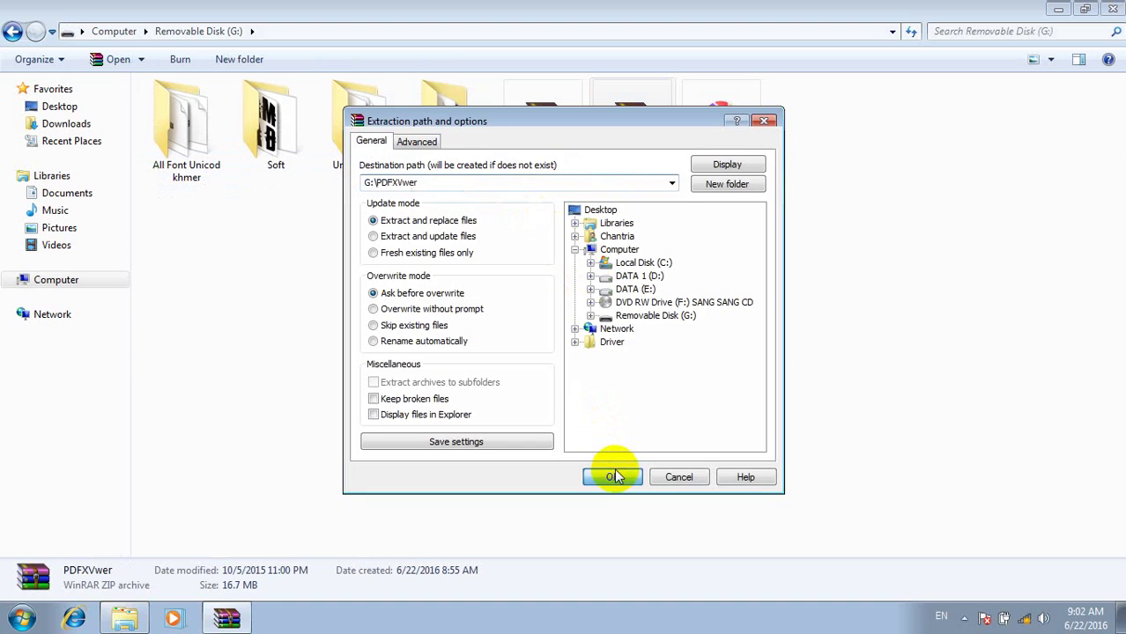
pyautogui.click(614, 476)
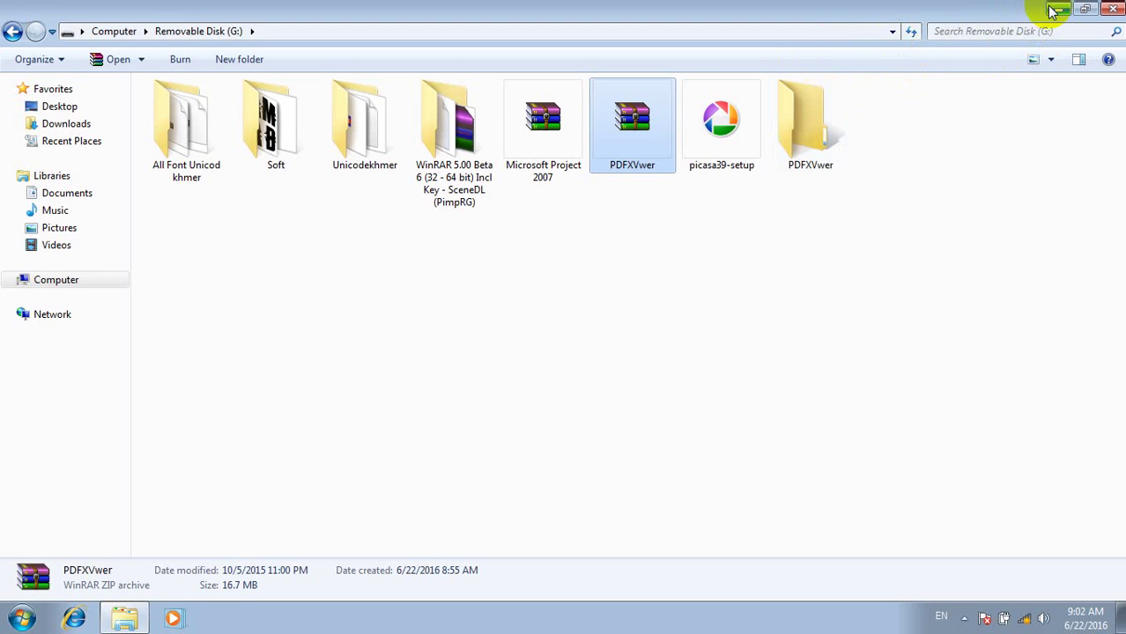
# Launch the PDFXVwer installer from the extracted PDFXVwer folder with English as setup language, and minimize the folder window
pyautogui.click(721, 289)
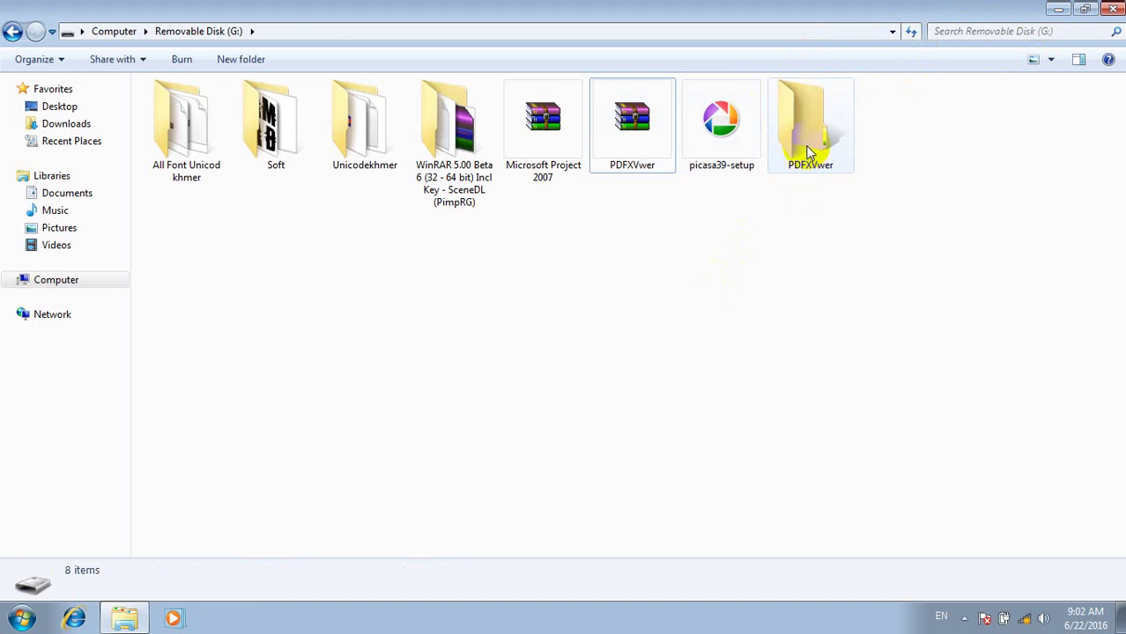
pyautogui.doubleClick(809, 151)
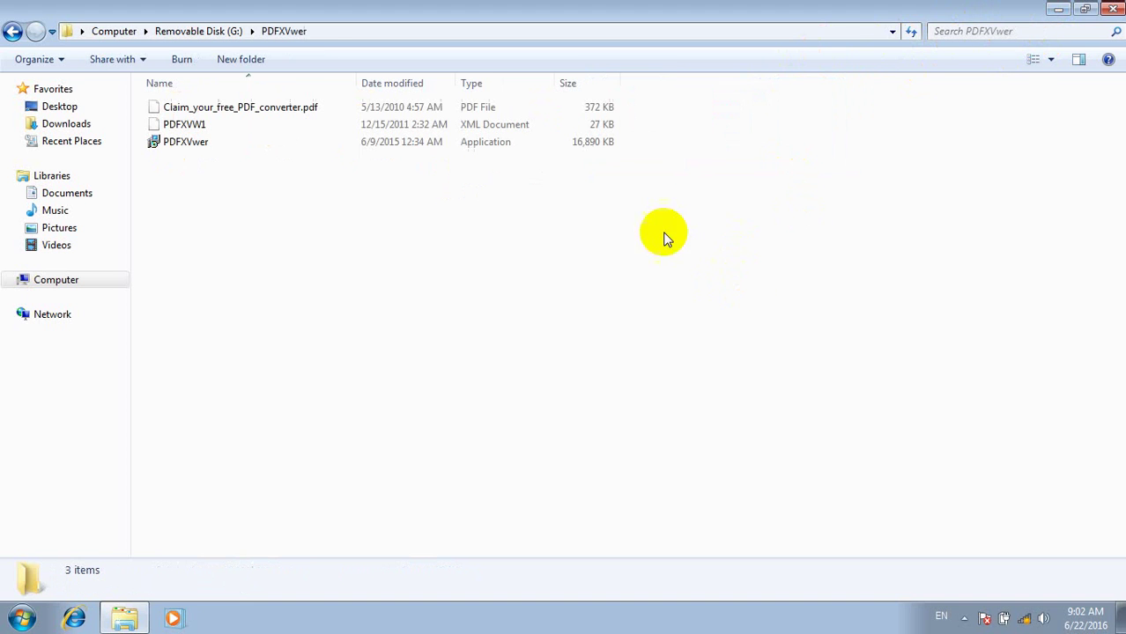
pyautogui.doubleClick(249, 146)
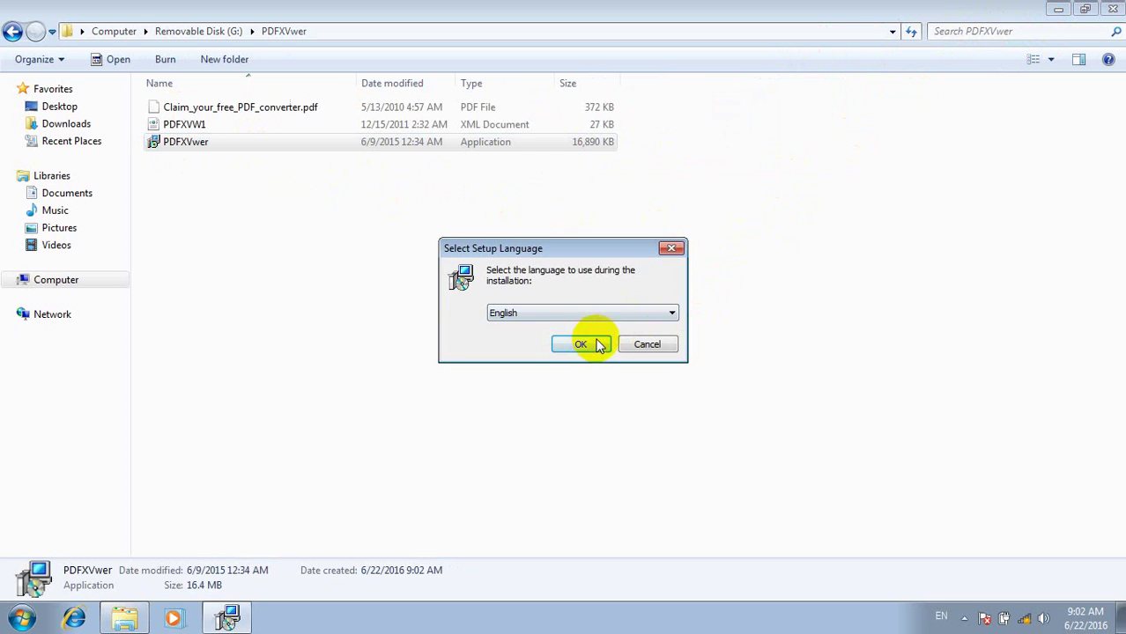
pyautogui.click(582, 344)
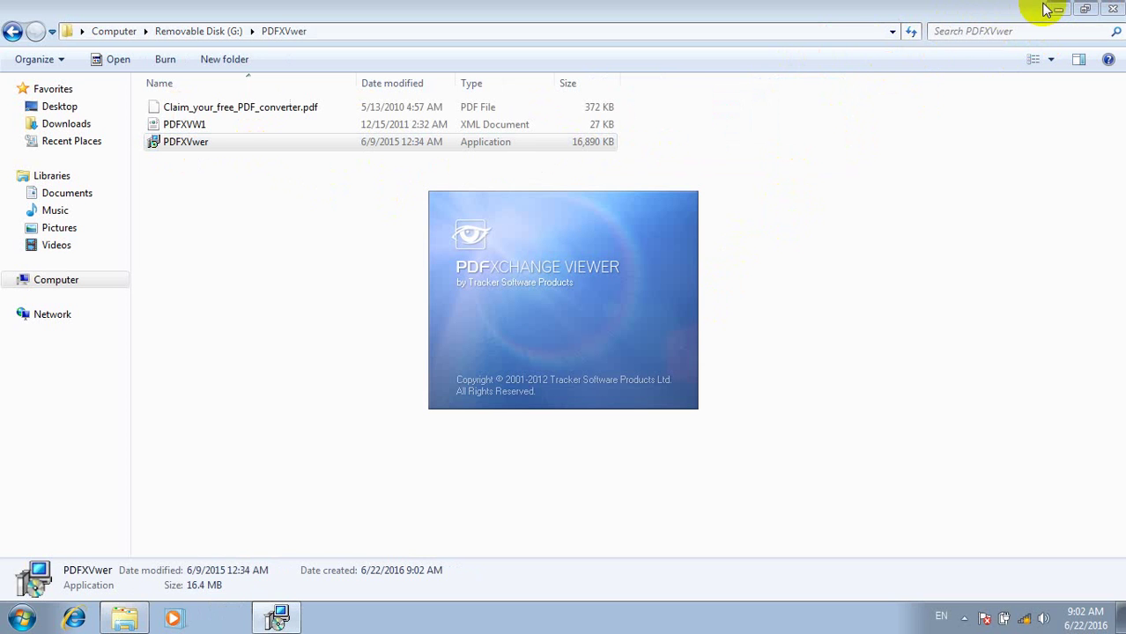
pyautogui.click(1057, 8)
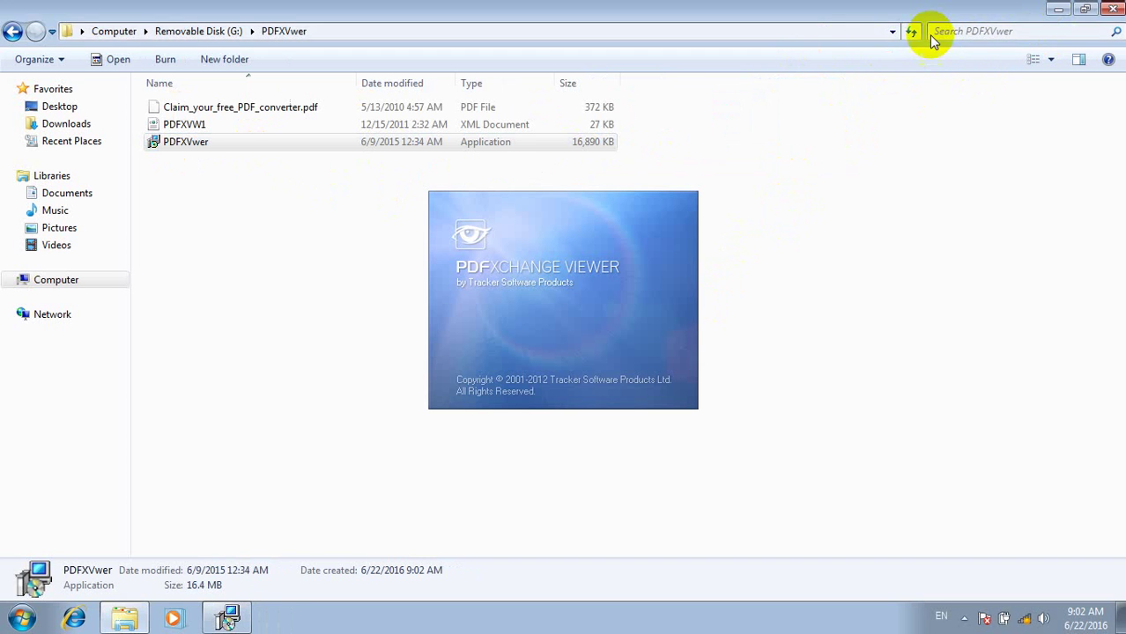
pyautogui.rightClick(726, 105)
pyautogui.click(786, 153)
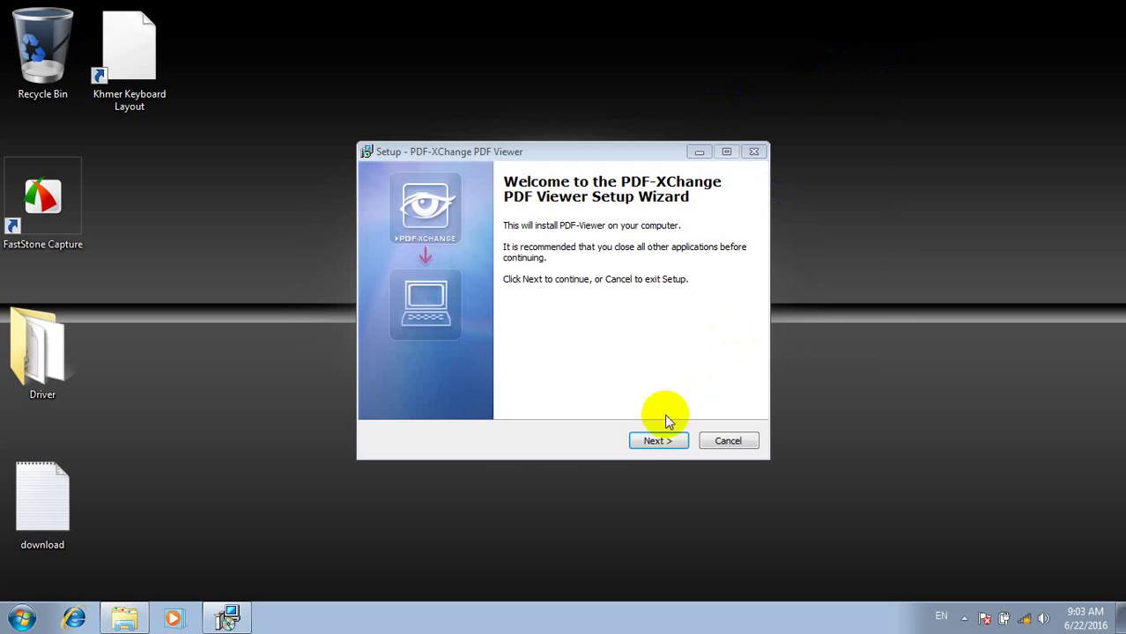
# Accept the PDF-XChange PDF Viewer license agreement and go through setup with Full installation and all additional tasks kept
pyautogui.click(658, 438)
pyautogui.click(457, 392)
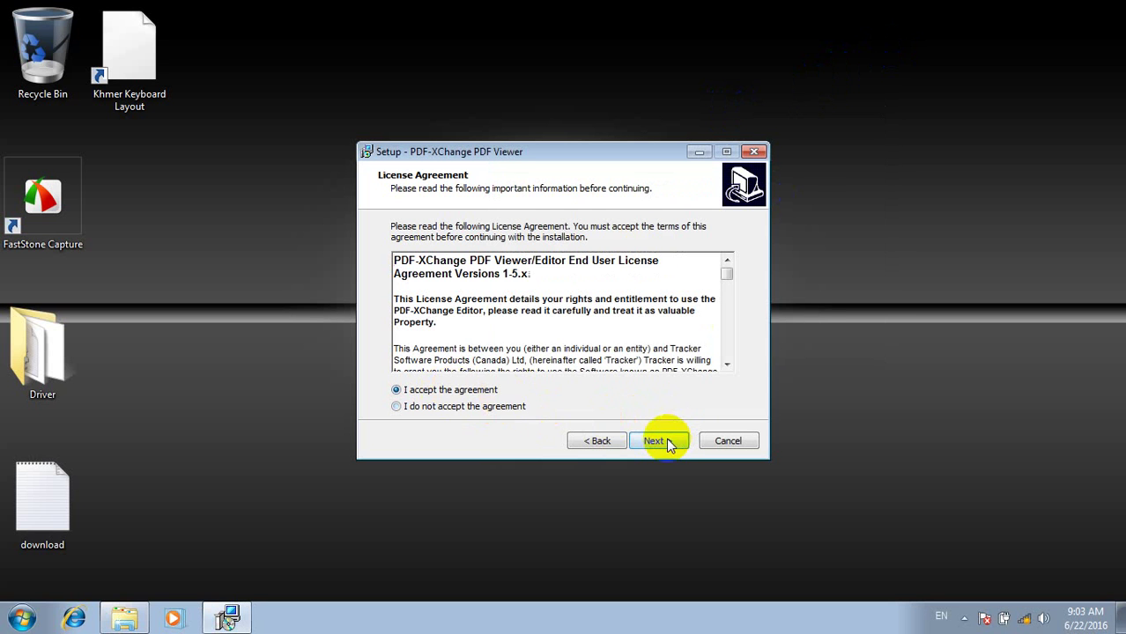
pyautogui.click(665, 450)
pyautogui.click(669, 443)
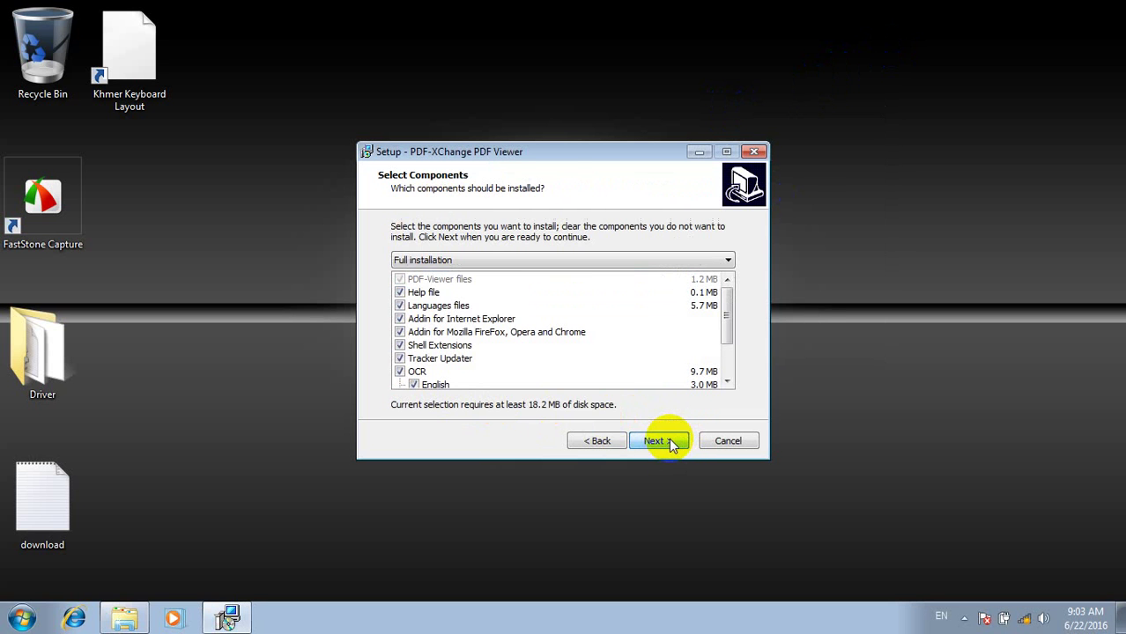
pyautogui.click(520, 263)
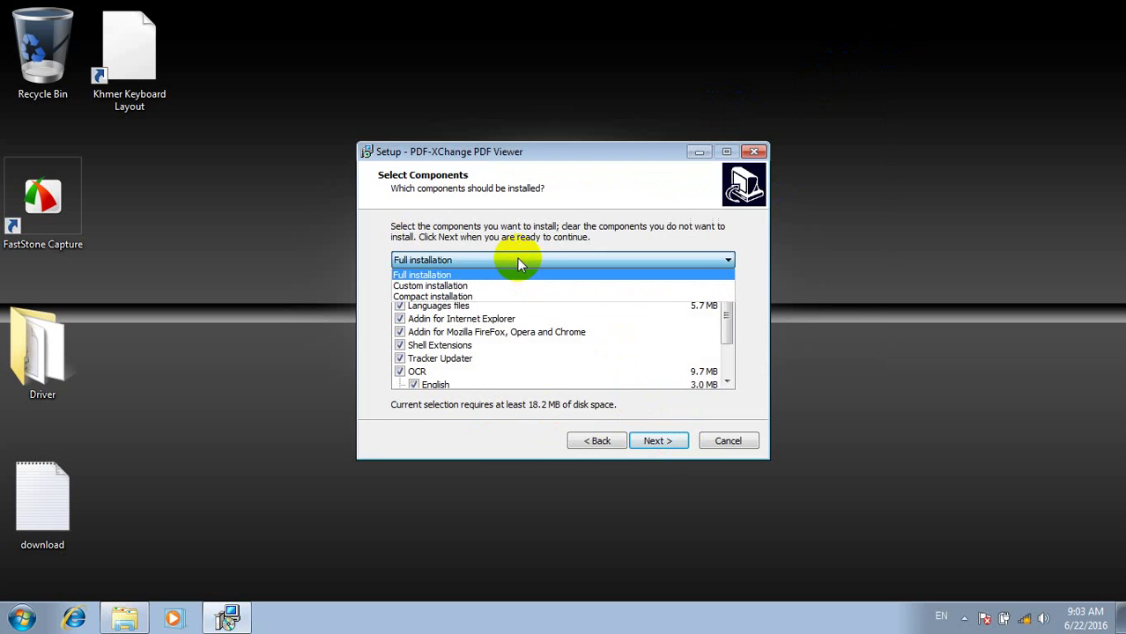
pyautogui.click(517, 258)
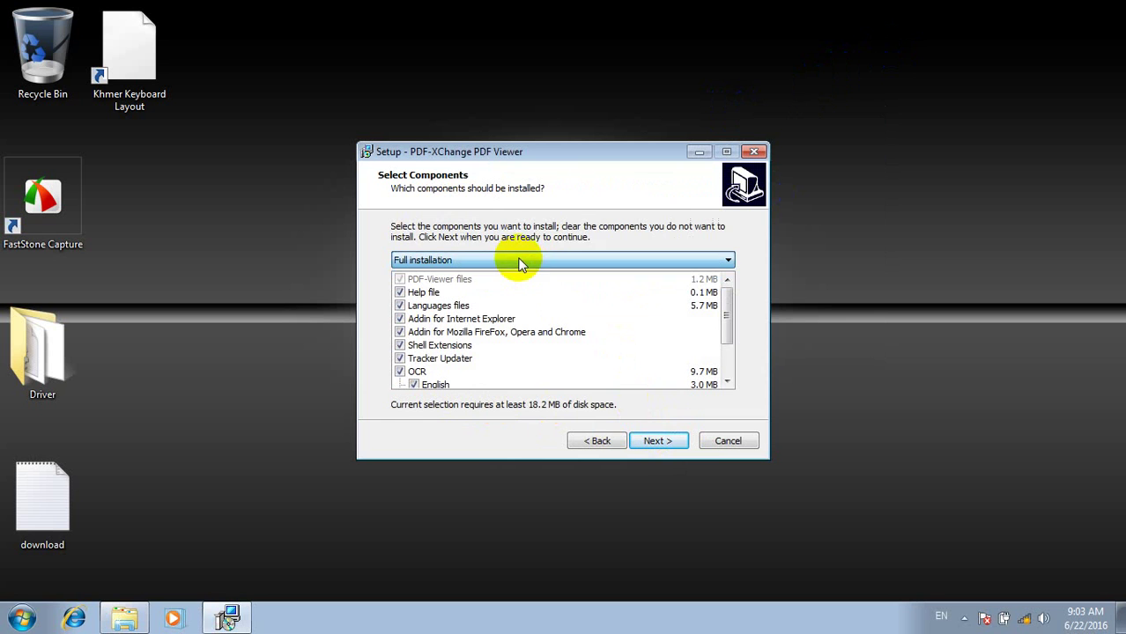
pyautogui.click(654, 438)
pyautogui.click(666, 440)
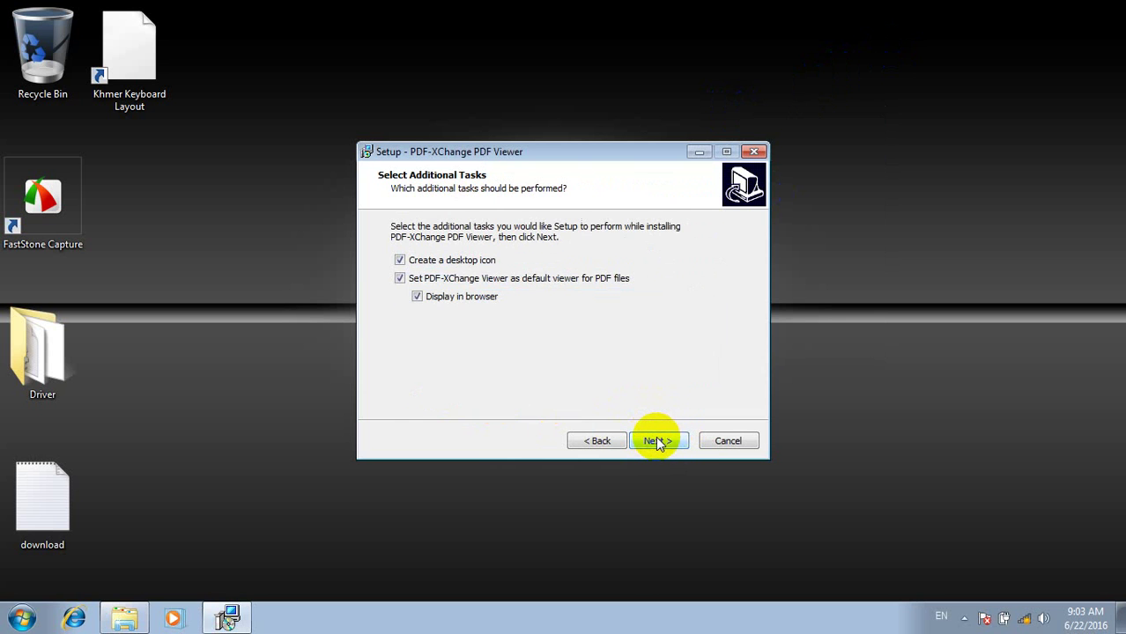
pyautogui.click(657, 441)
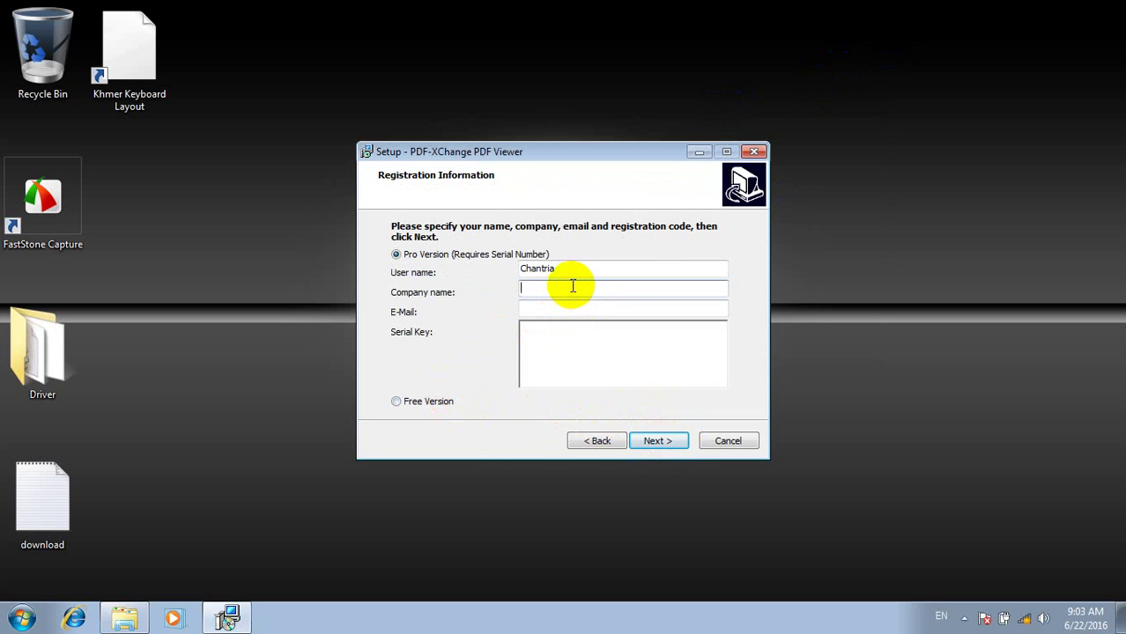
# Choose Free Version in the registration information, review the installation summary, and start the installation
pyautogui.click(616, 336)
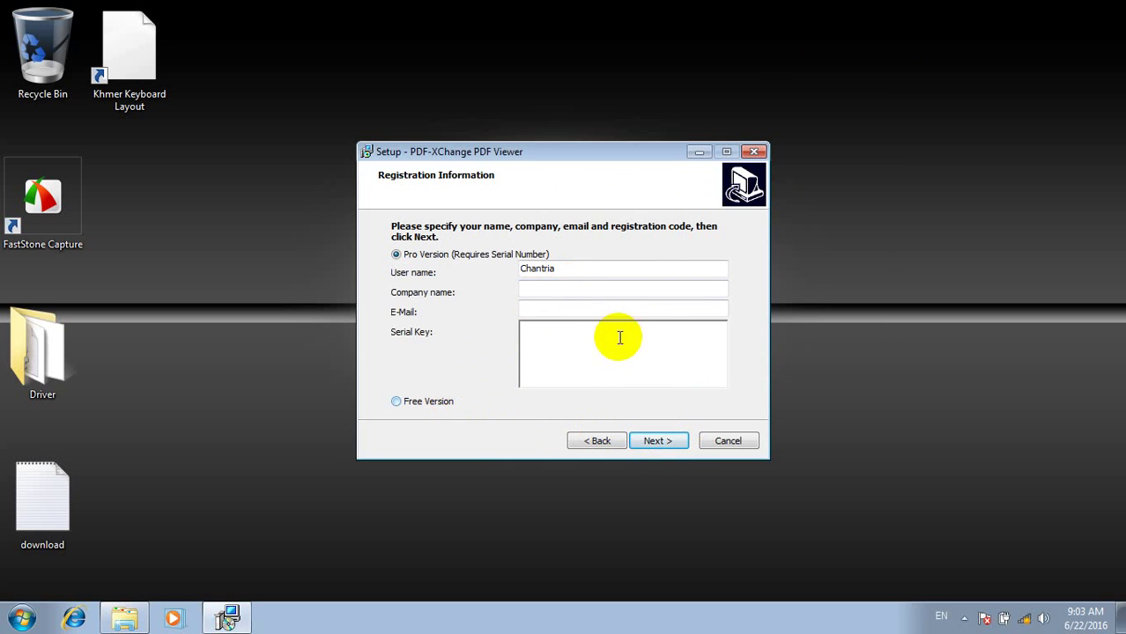
pyautogui.click(660, 443)
pyautogui.click(644, 364)
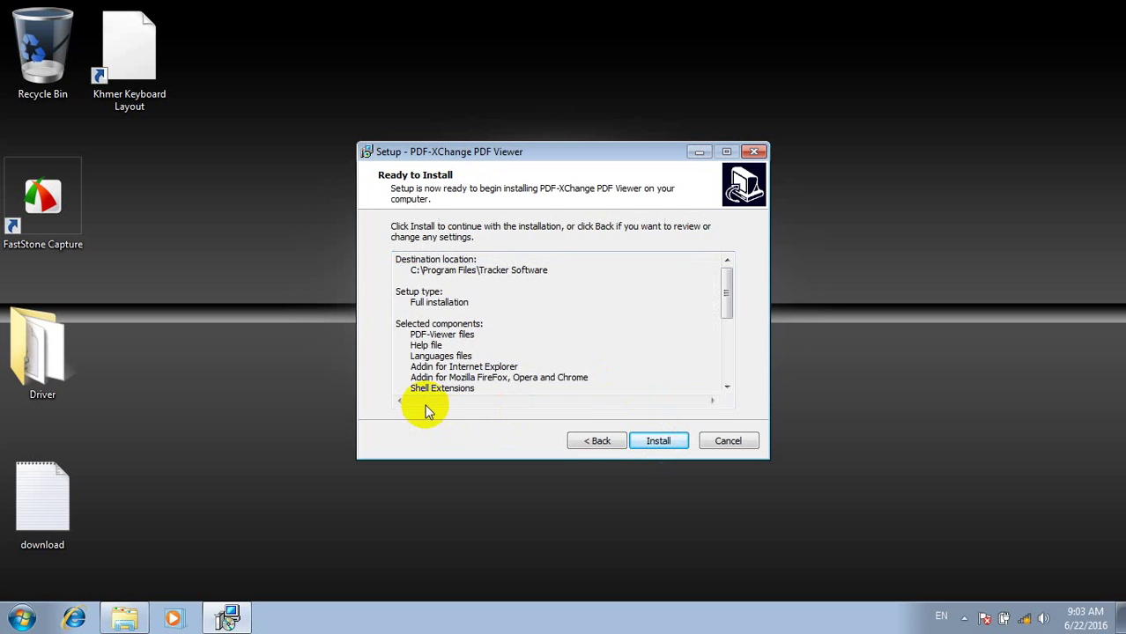
pyautogui.moveTo(726, 297); pyautogui.dragTo(725, 372)
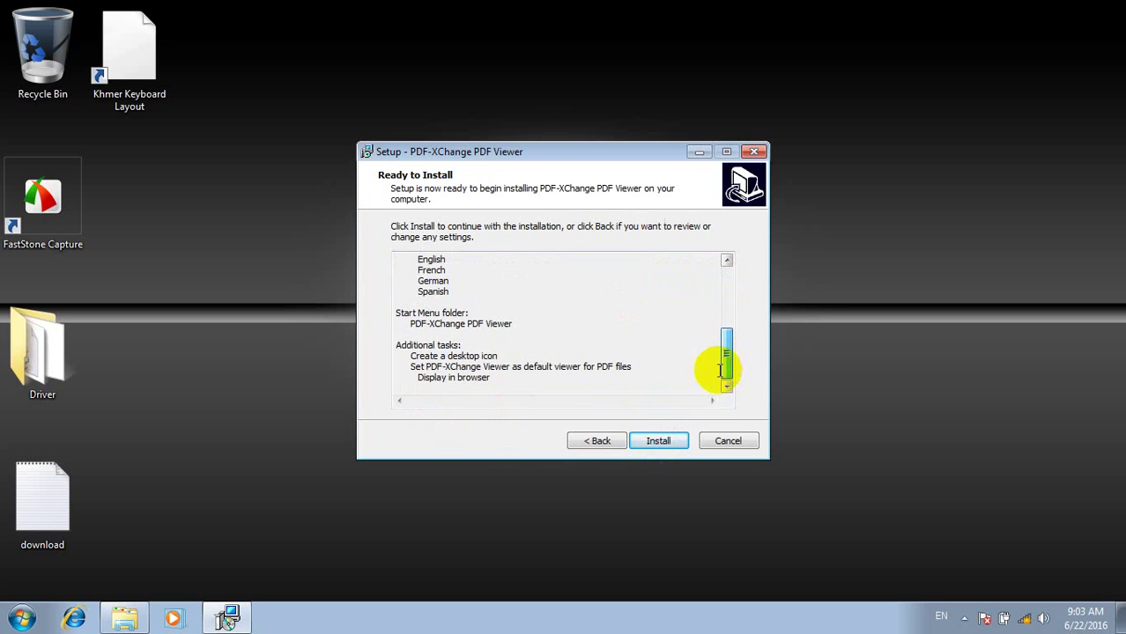
pyautogui.click(601, 441)
pyautogui.click(430, 402)
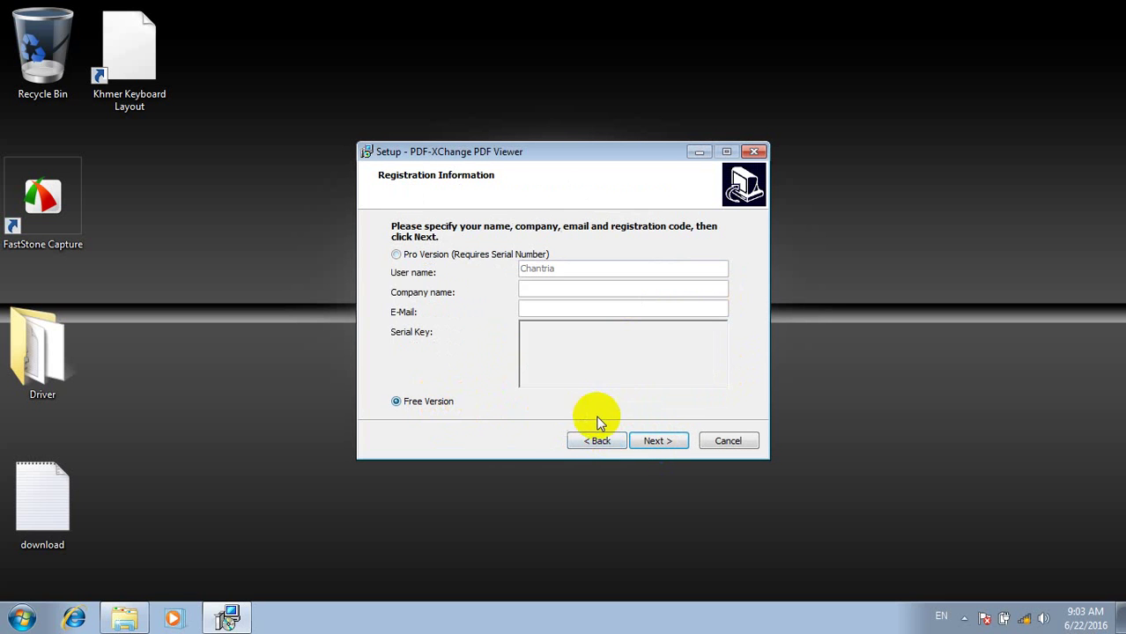
pyautogui.click(647, 433)
pyautogui.click(658, 437)
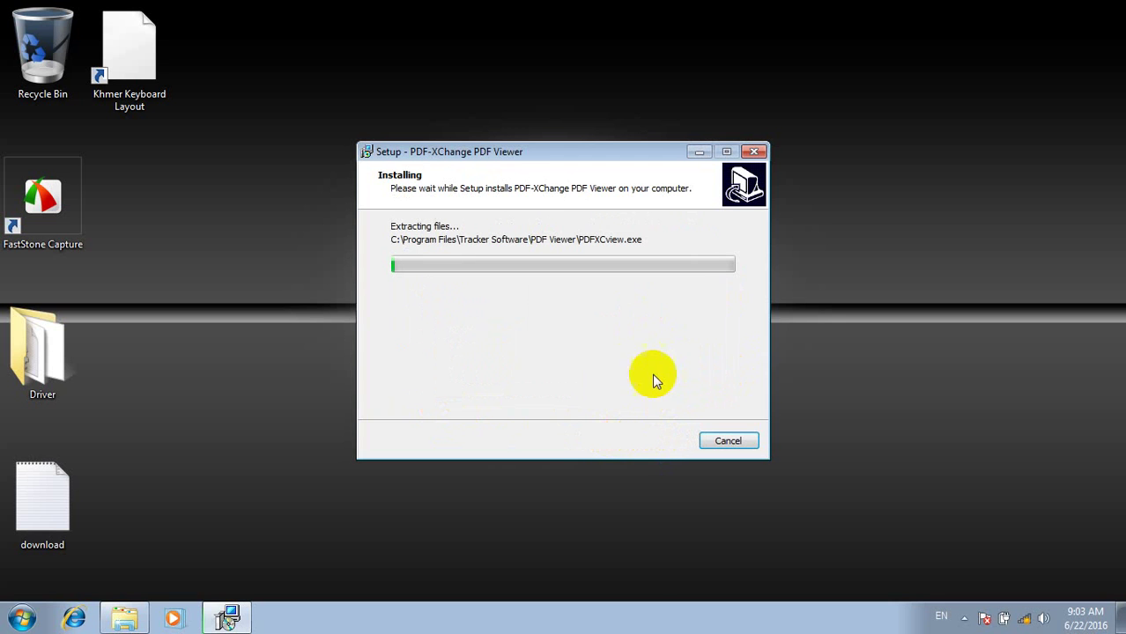
pyautogui.rightClick(795, 104)
pyautogui.click(836, 150)
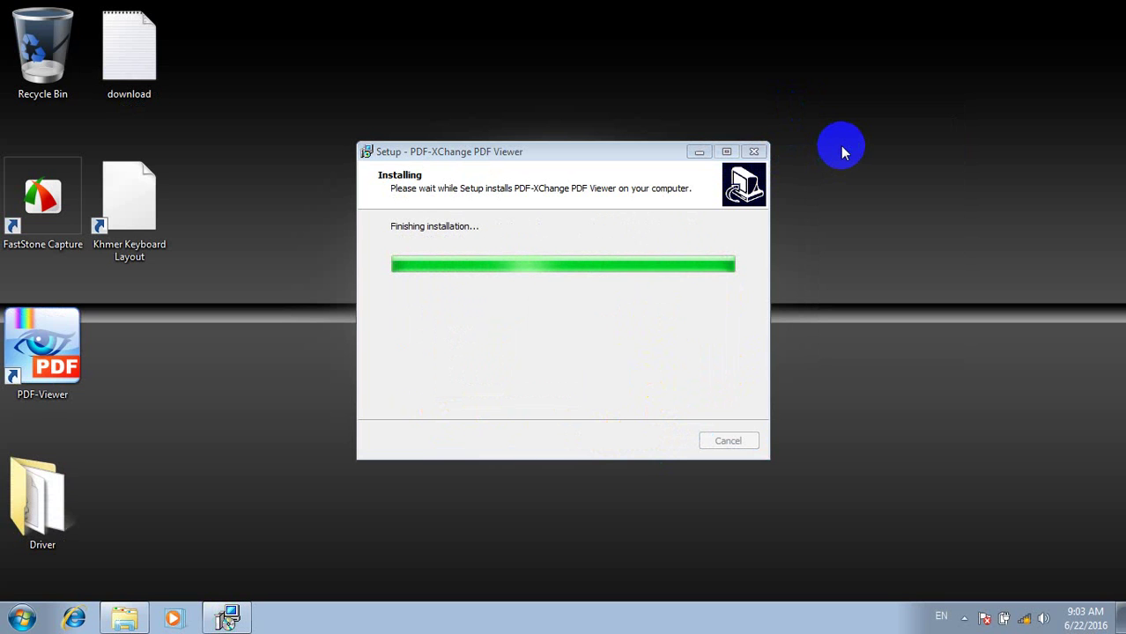
pyautogui.rightClick(637, 49)
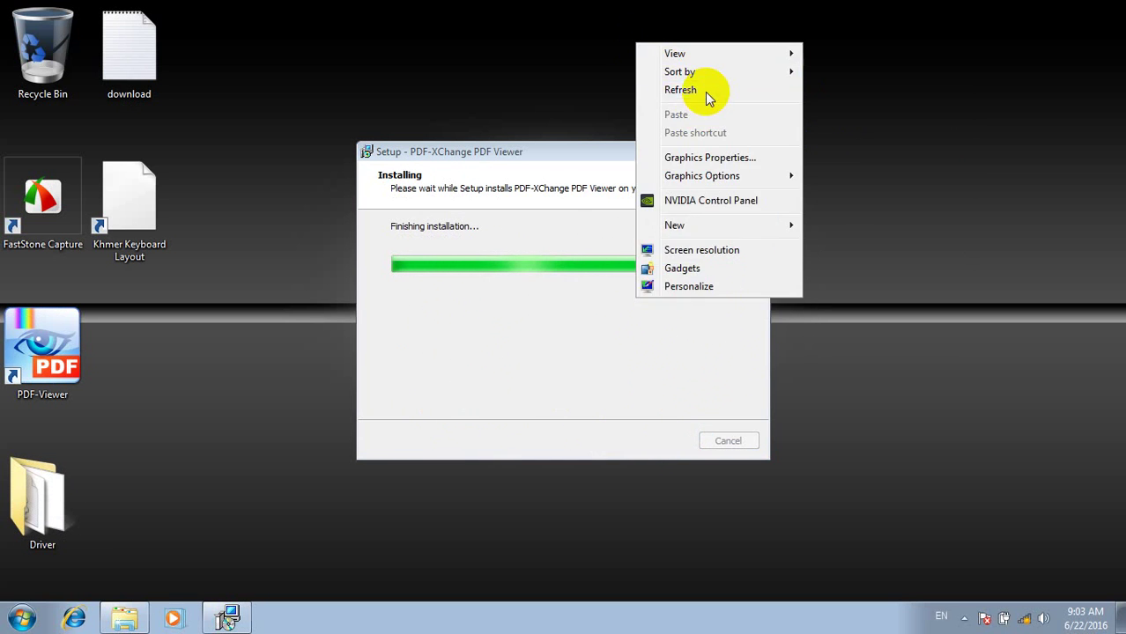
pyautogui.click(707, 88)
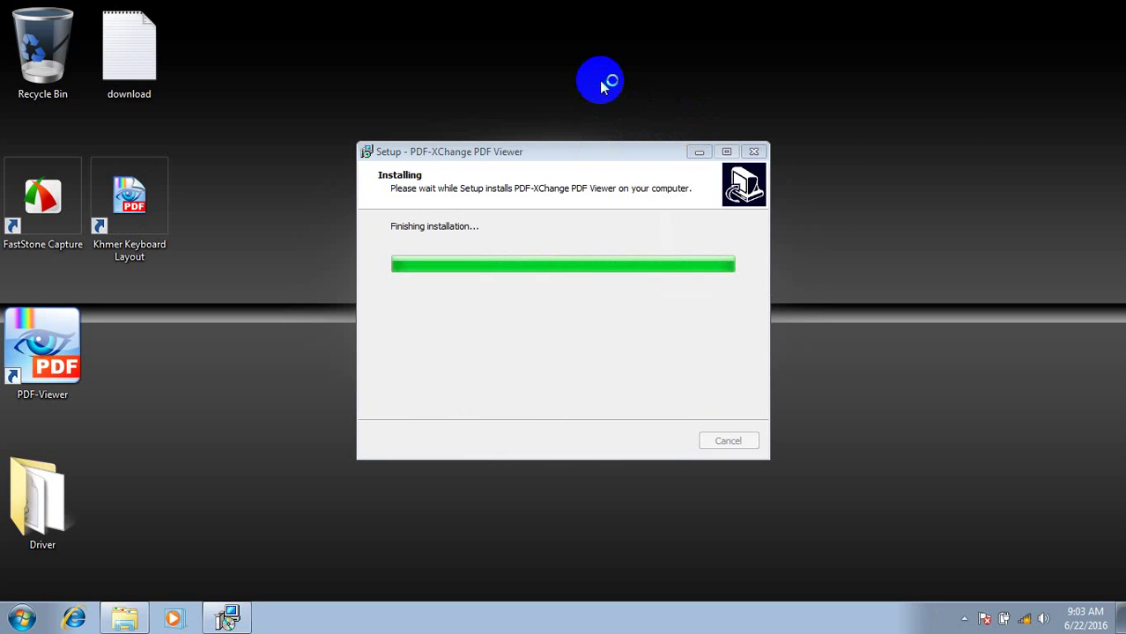
pyautogui.rightClick(598, 79)
pyautogui.click(640, 124)
pyautogui.rightClick(509, 73)
pyautogui.click(578, 121)
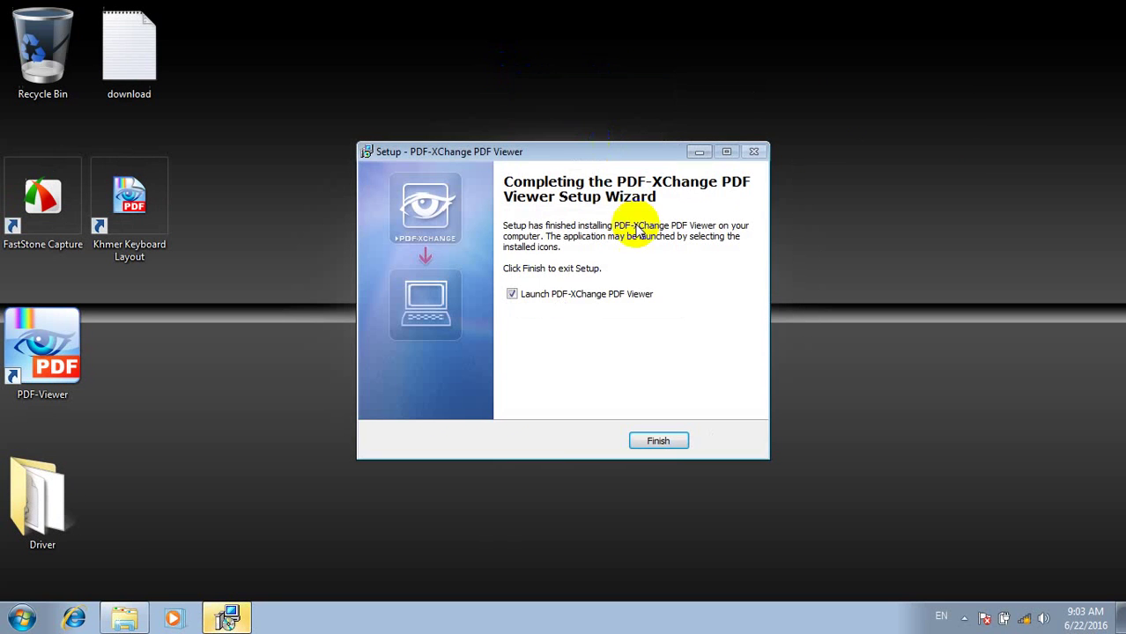
# Finish the PDF-XChange PDF Viewer setup with the launch option kept, and close the launched viewer
pyautogui.click(658, 440)
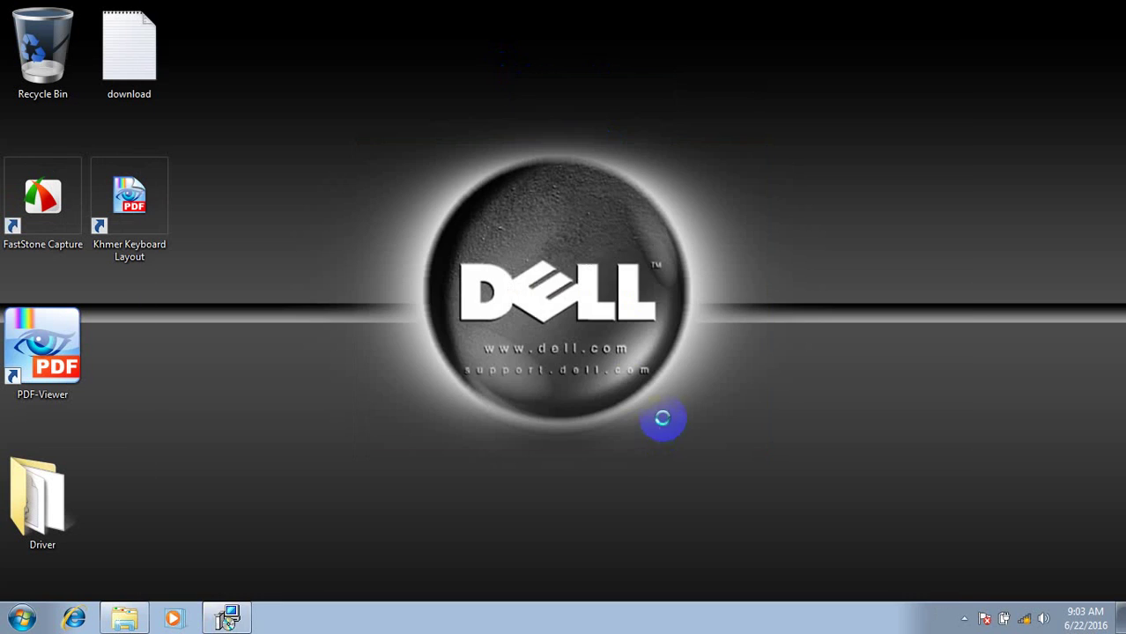
pyautogui.click(965, 15)
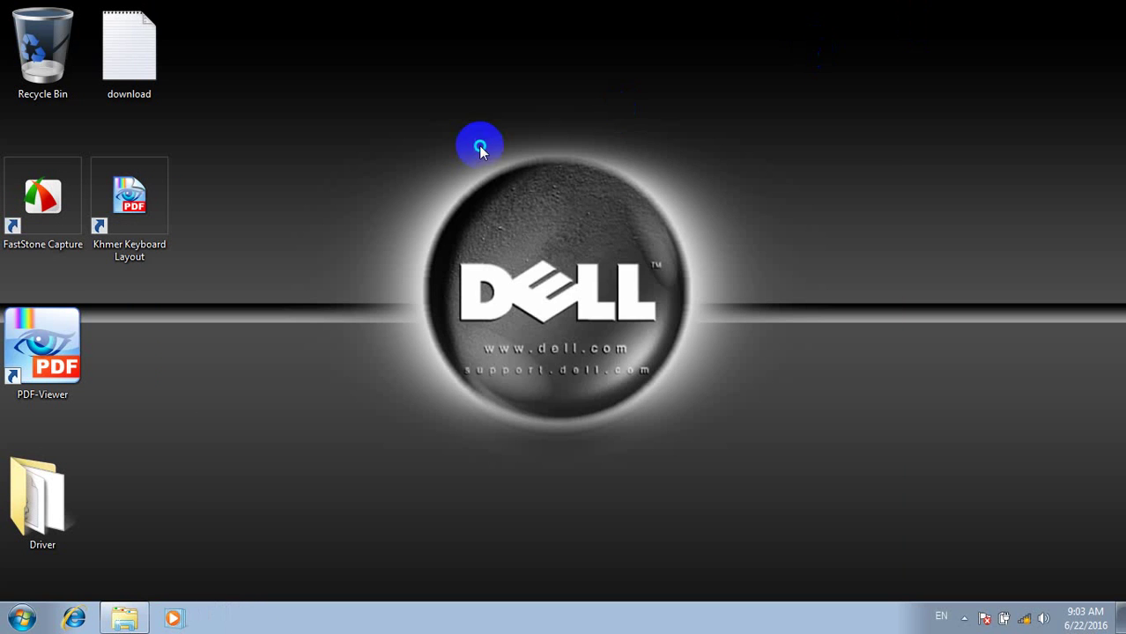
pyautogui.rightClick(480, 146)
pyautogui.click(548, 192)
# Open the Khmer Keyboard Layout PDF from the desktop in a maximized window and examine the keyboard chart
pyautogui.doubleClick(158, 197)
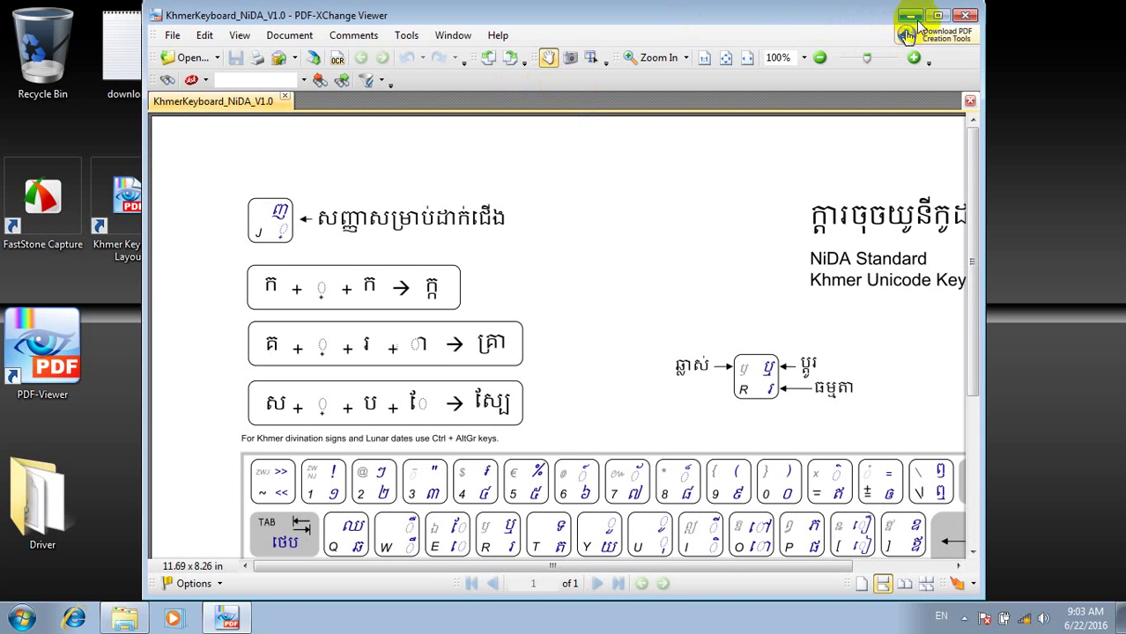
pyautogui.click(938, 15)
pyautogui.scroll(-4, 659, 256)
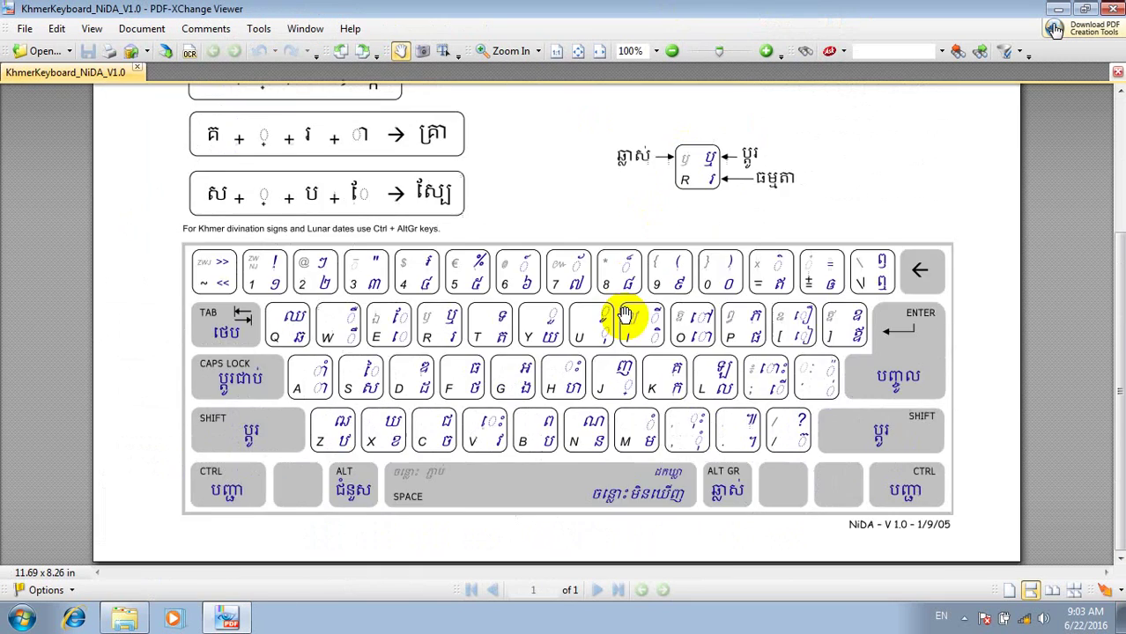
pyautogui.scroll(4, 624, 314)
pyautogui.scroll(3, 624, 314)
pyautogui.scroll(-3, 624, 314)
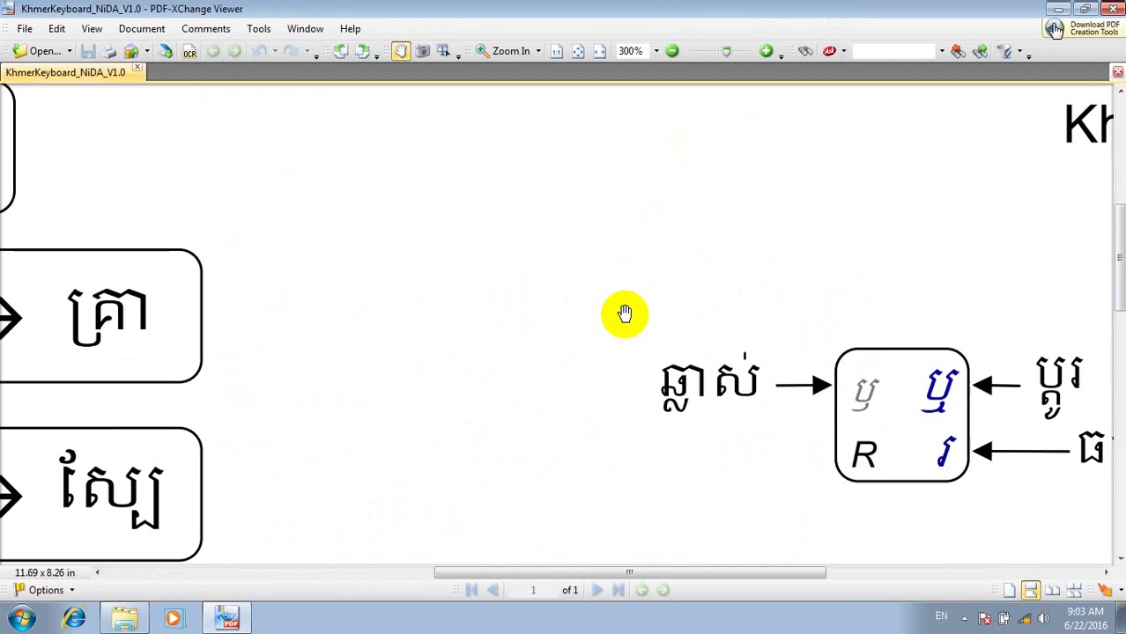
pyautogui.scroll(1, 775, 185)
pyautogui.scroll(-2, 692, 382)
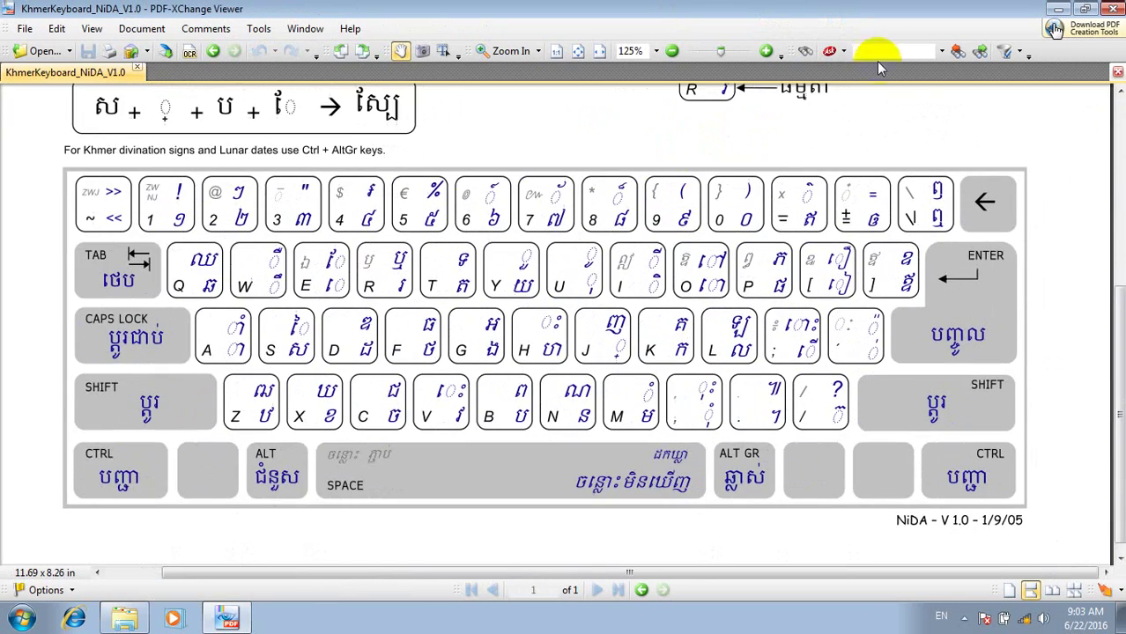
# Close the KhmerKeyboard_NiDA_V1.0 document and PDF-XChange Viewer, and refresh the desktop
pyautogui.click(1116, 72)
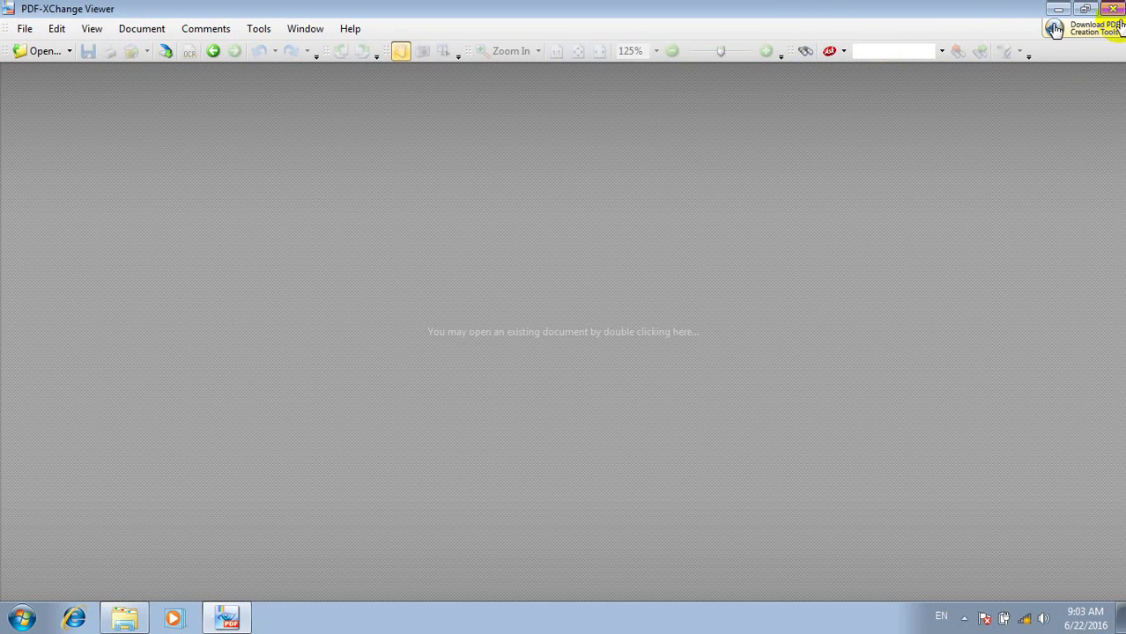
pyautogui.click(1114, 9)
pyautogui.rightClick(548, 100)
pyautogui.click(618, 147)
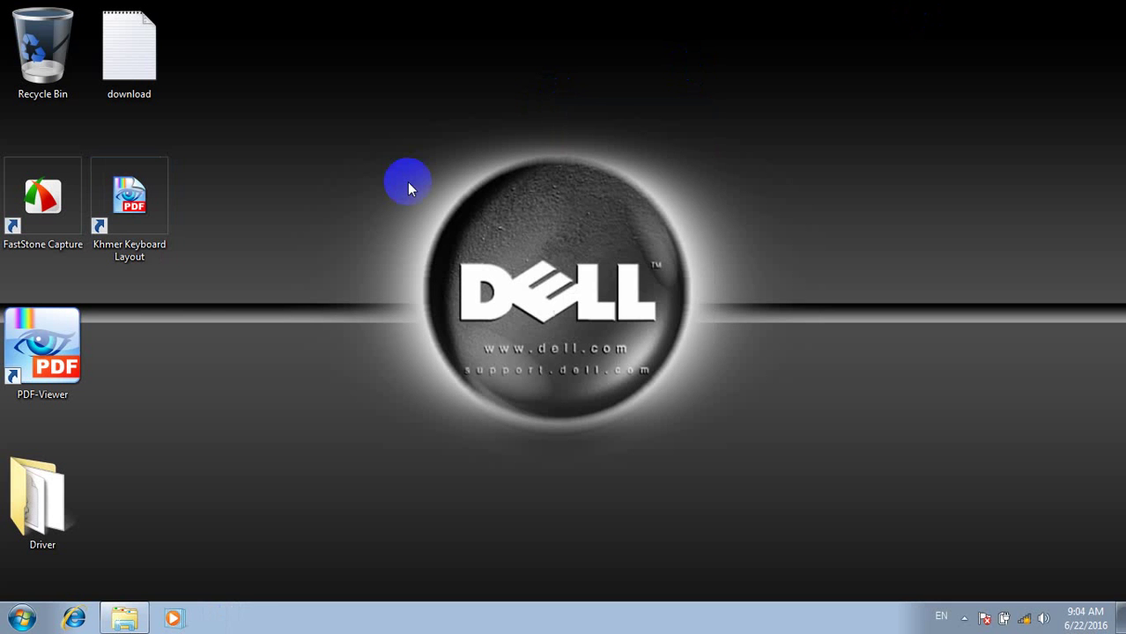